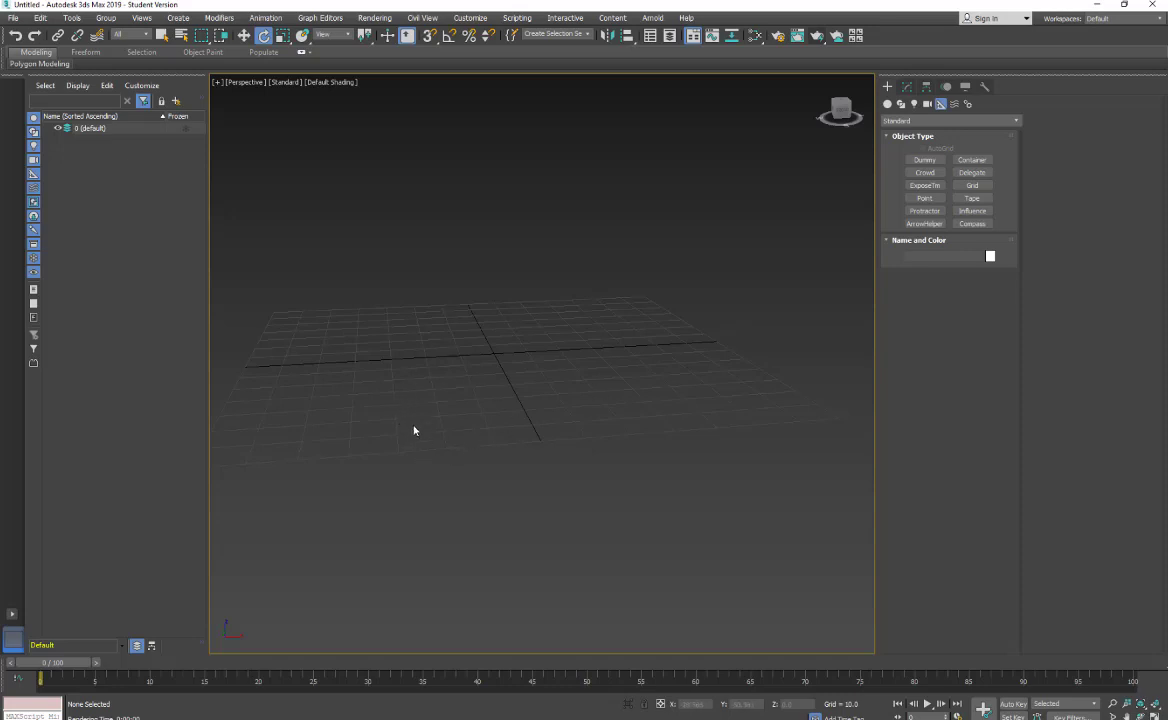
- Switch the Helpers category to Atmospheric Apparatus and arm the BoxGizmo tool
left_click(917, 121)
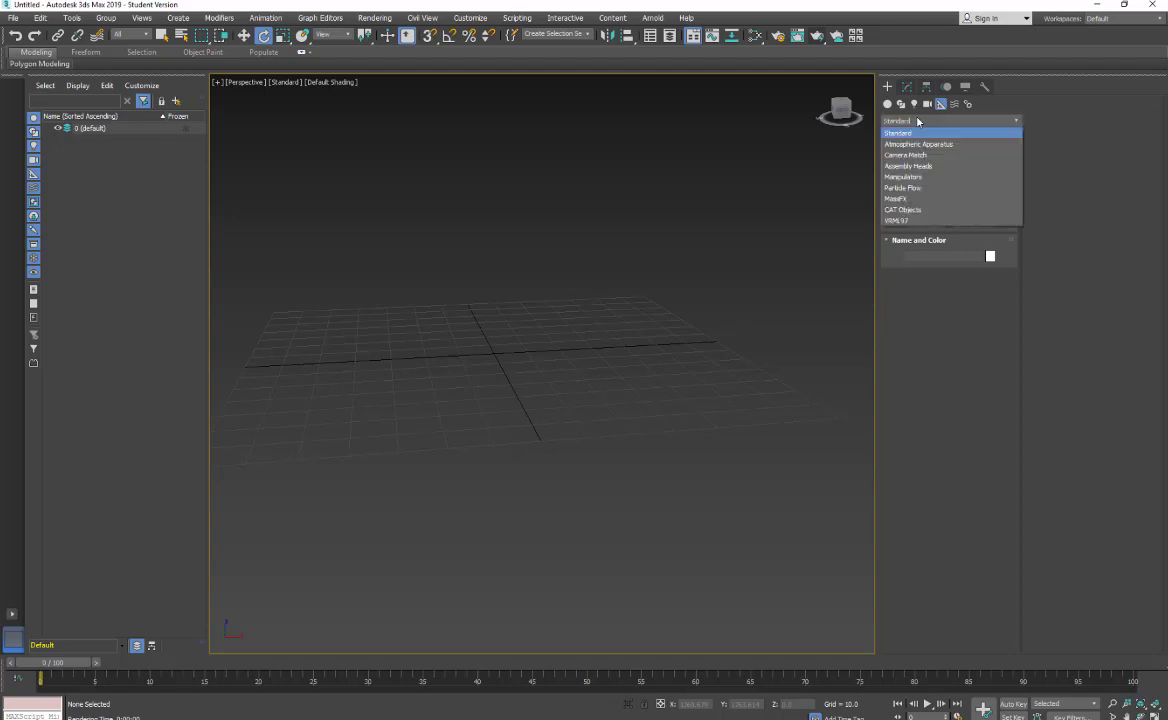
left_click(900, 145)
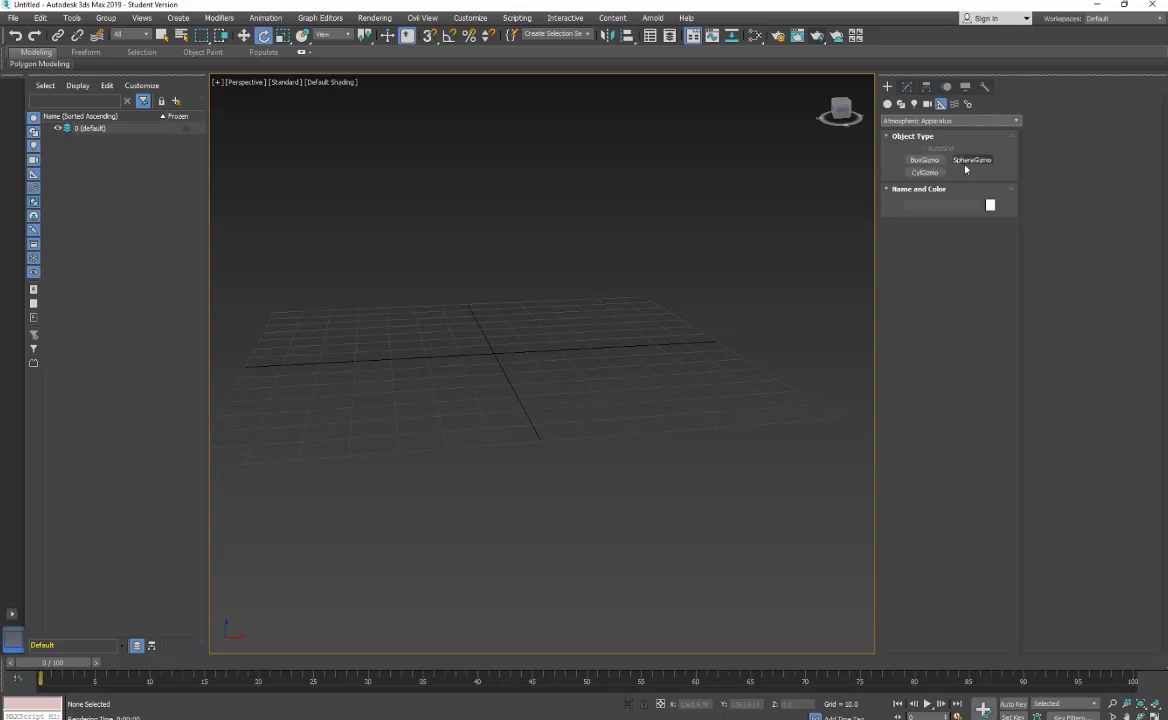
left_click(924, 160)
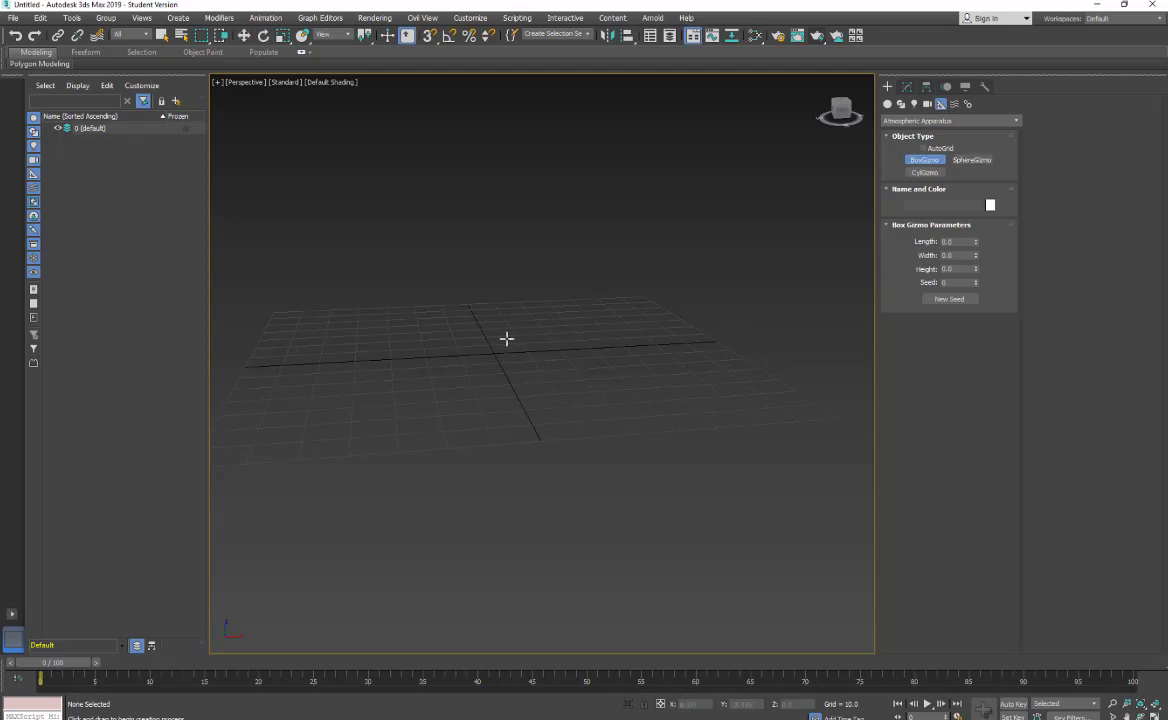
- Draw BoxGizmo001 on the grid, about 75.9 × 20.3 × 20.2, and recentre the view
left_click_drag(515, 337, 410, 427)
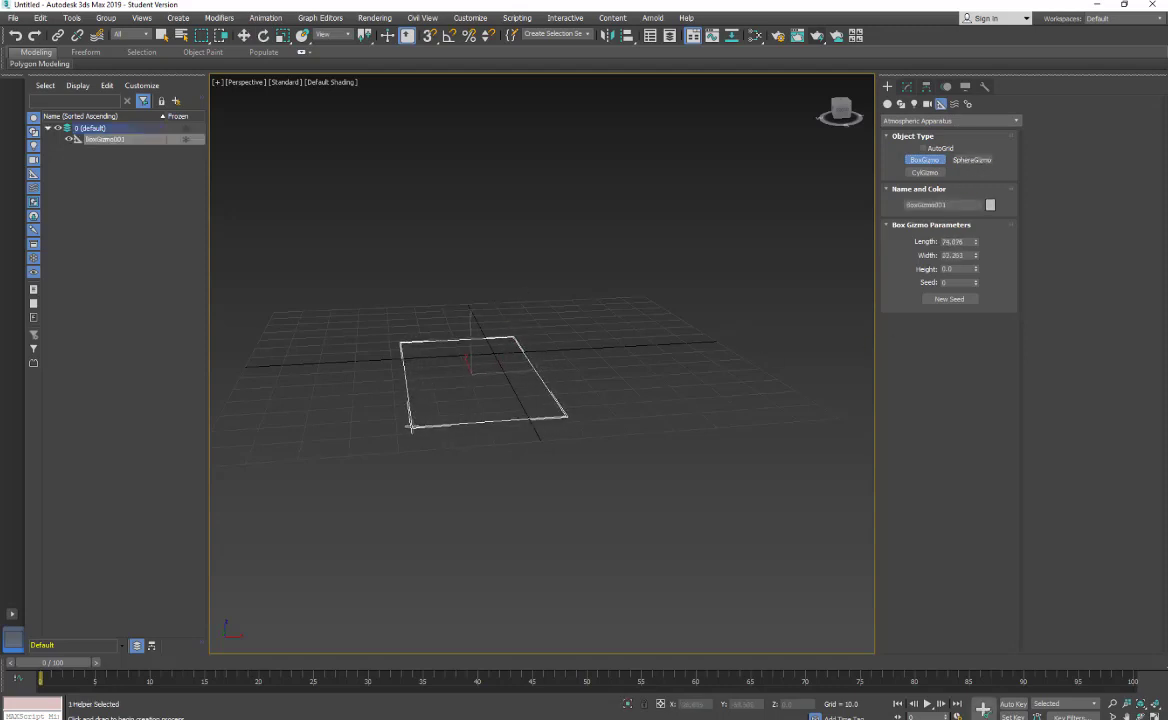
left_click(420, 320)
key("e")
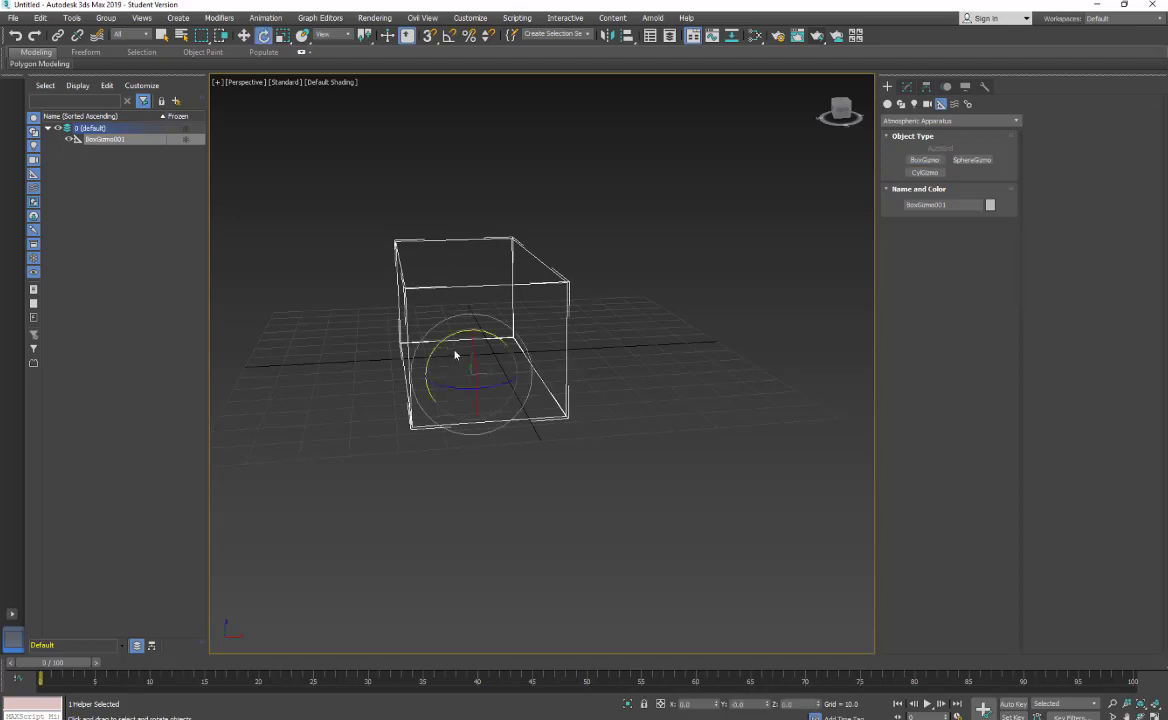
middle_click_drag(446, 366, 550, 396)
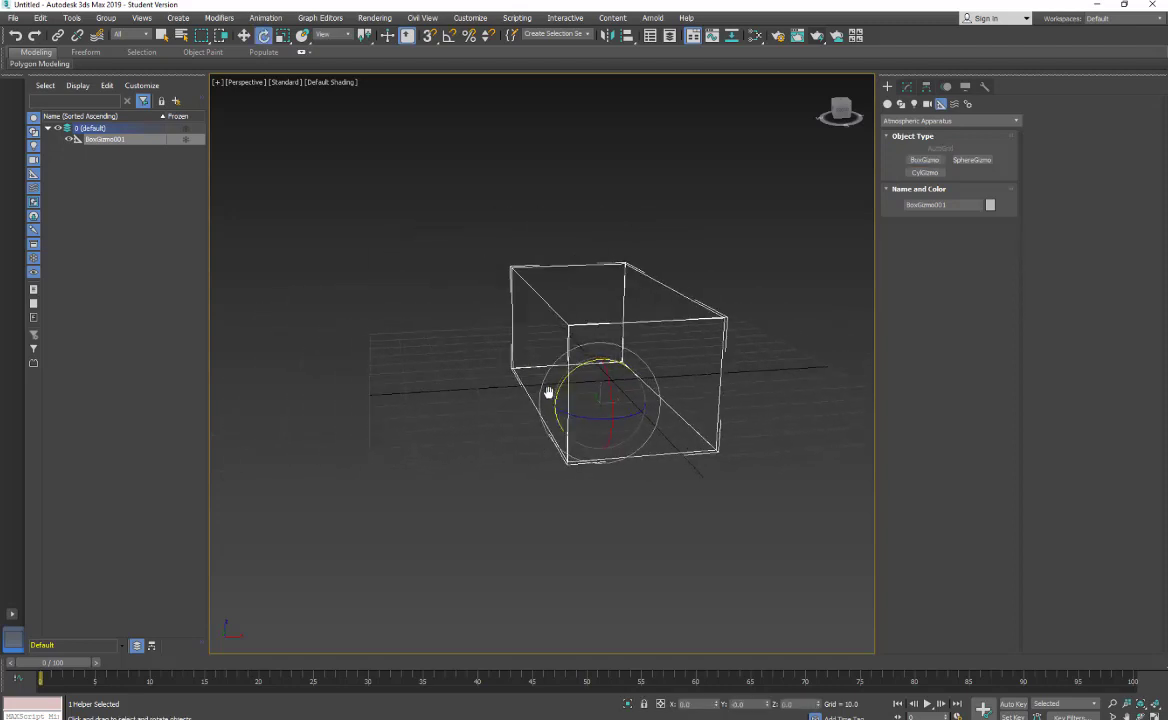
- Add a Volume Fog effect under Atmospheres & Effects in BoxGizmo001's Modify panel
left_click(906, 87)
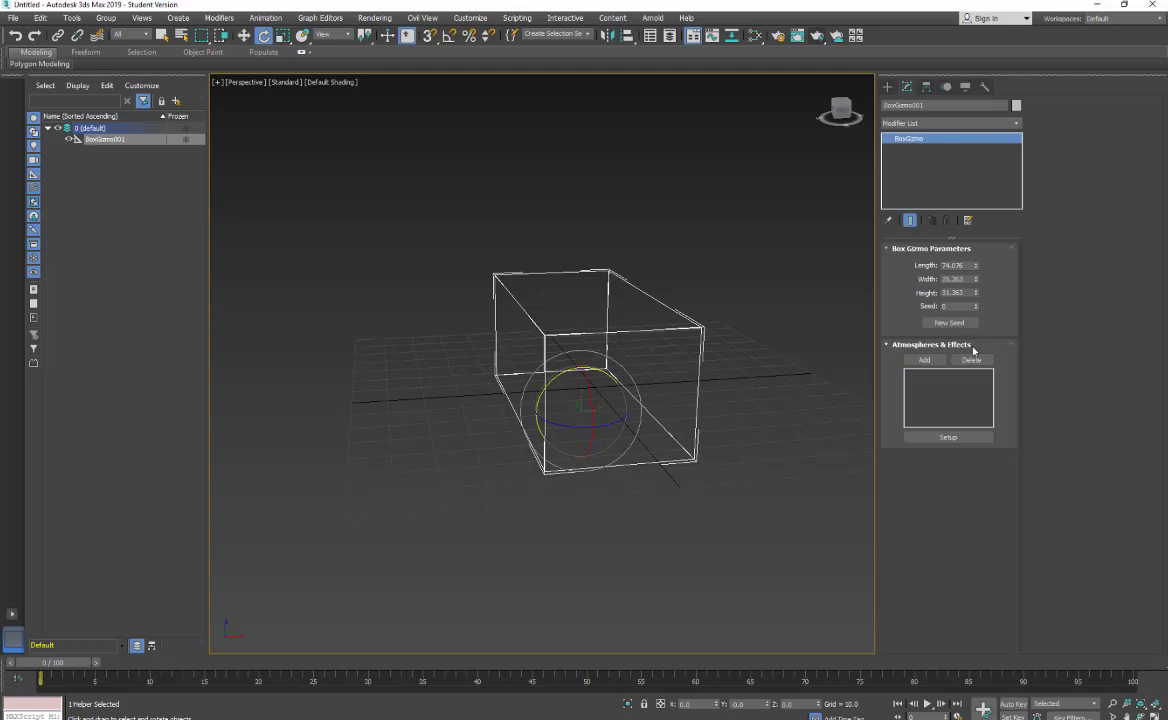
left_click(924, 360)
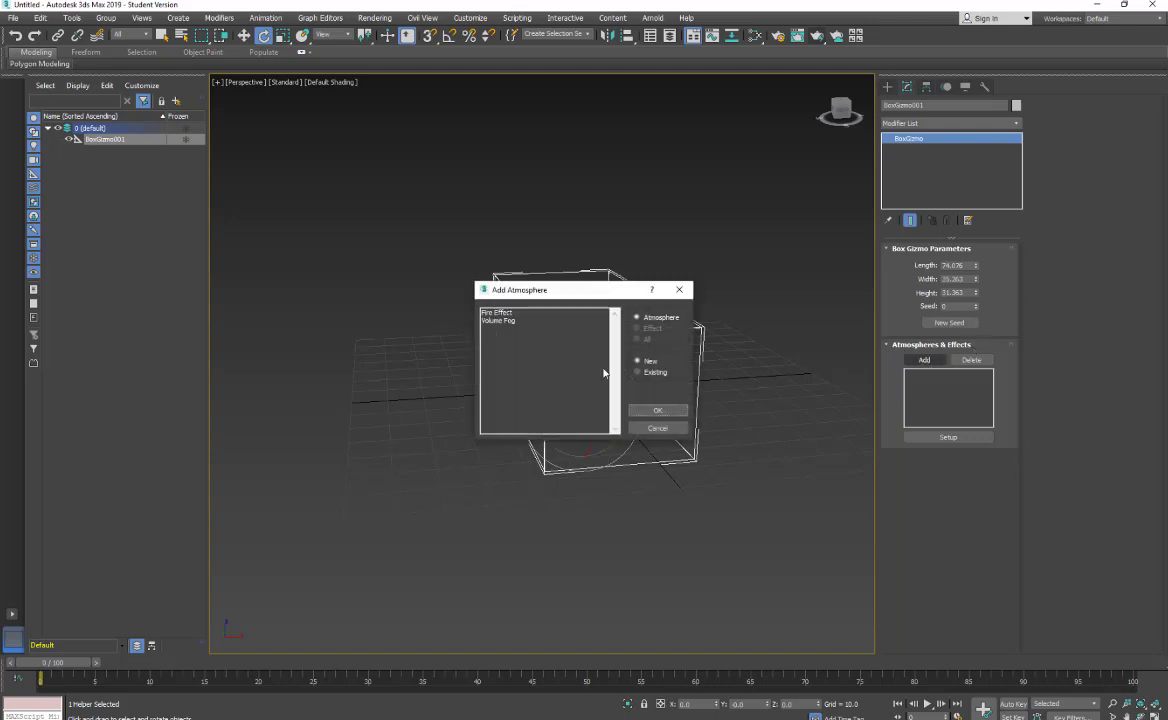
left_click(489, 321)
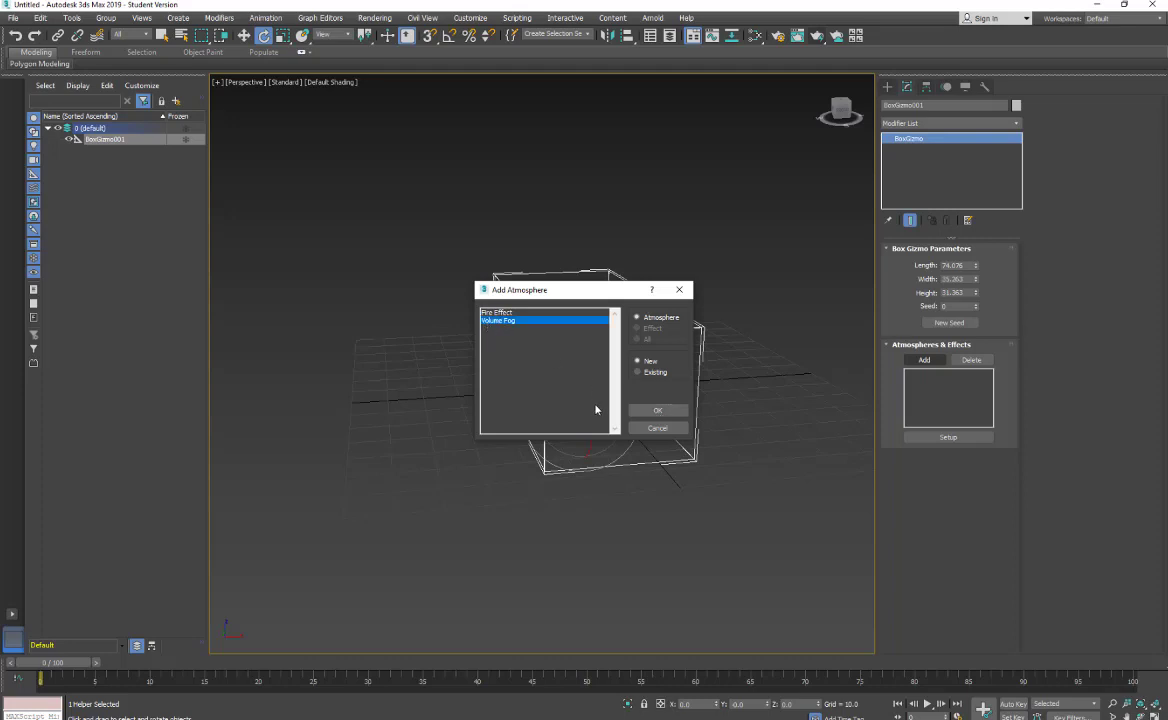
left_click(657, 410)
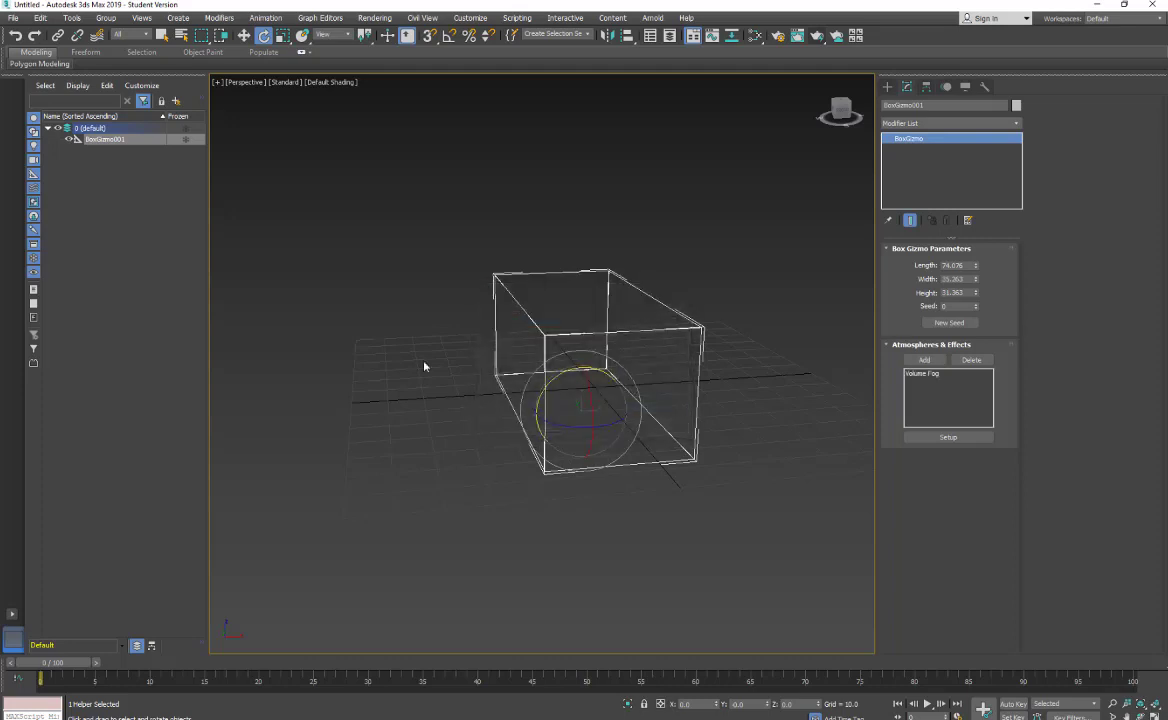
left_click(374, 18)
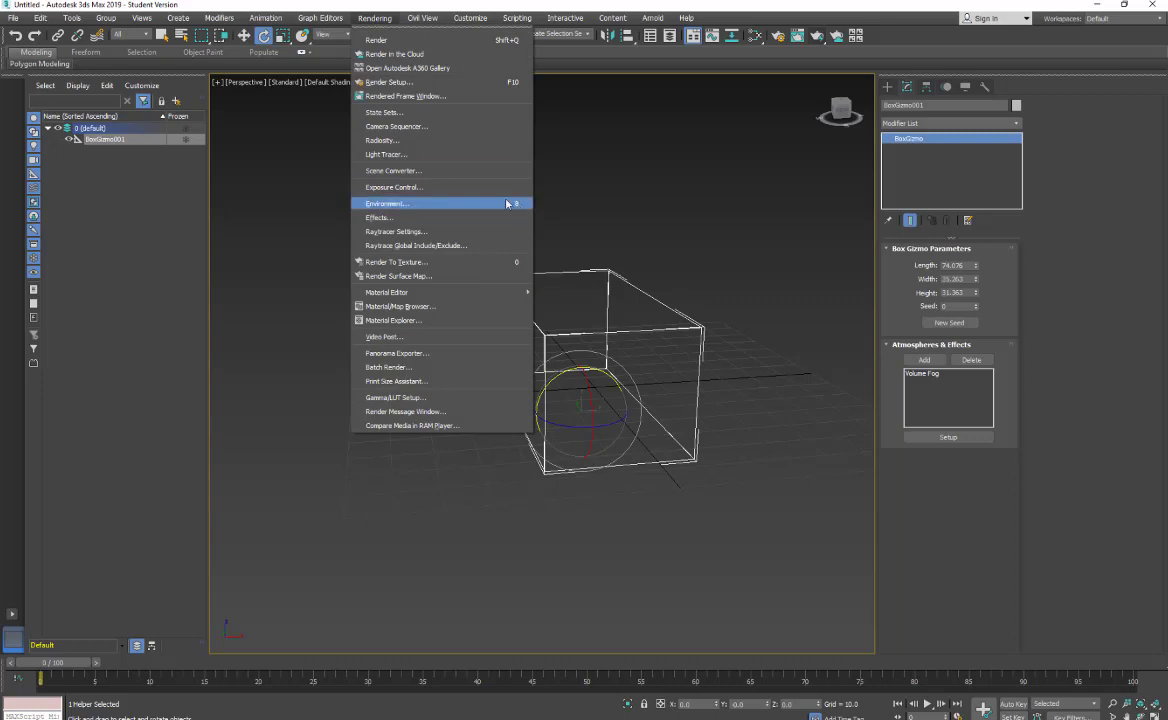
- Open Environment and Effects and display the Volume Fog effect's parameters
left_click(450, 205)
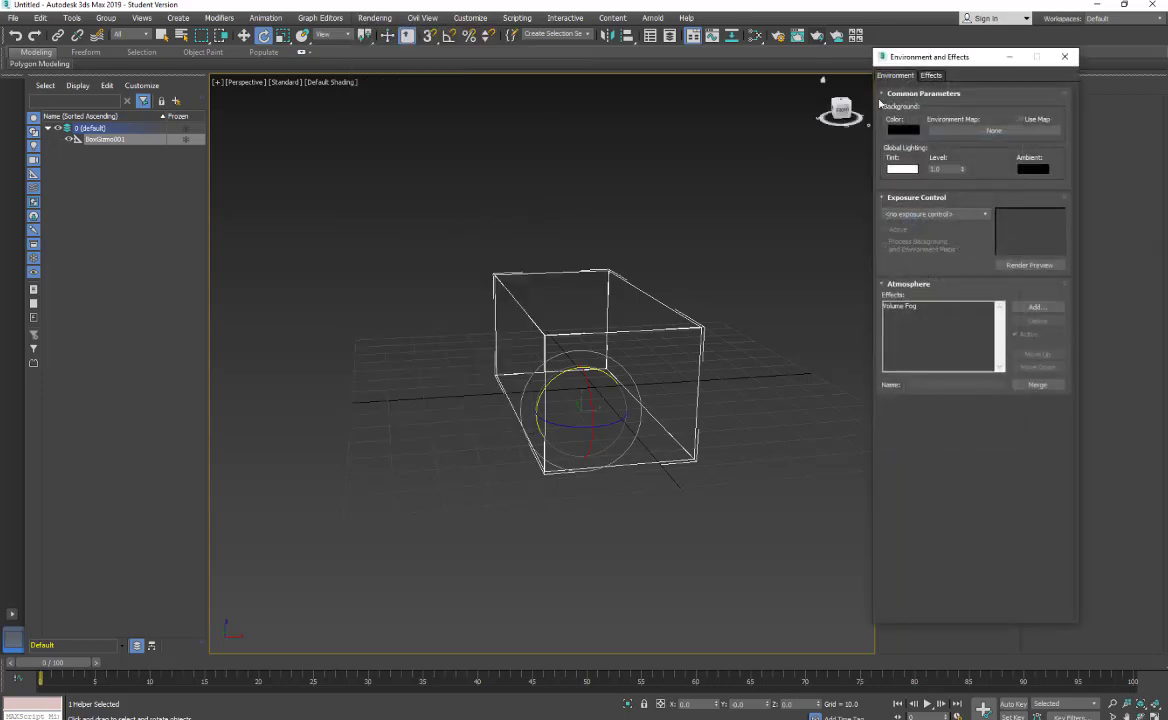
left_click_drag(929, 49, 816, 44)
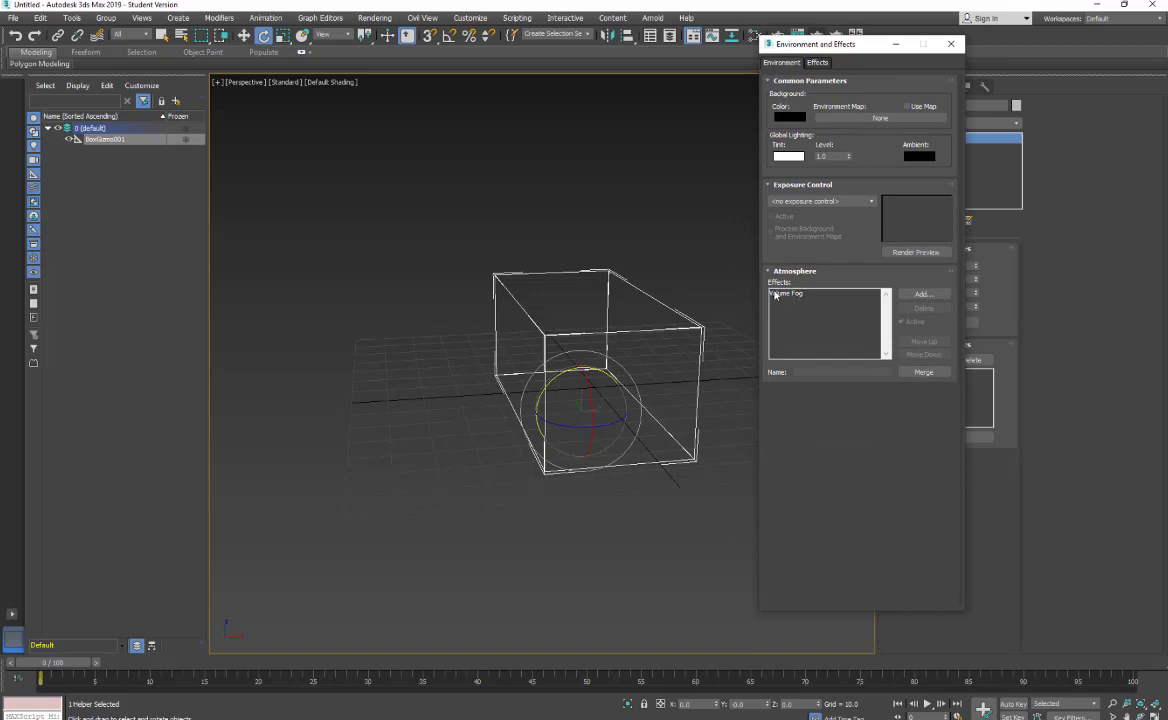
left_click(775, 294)
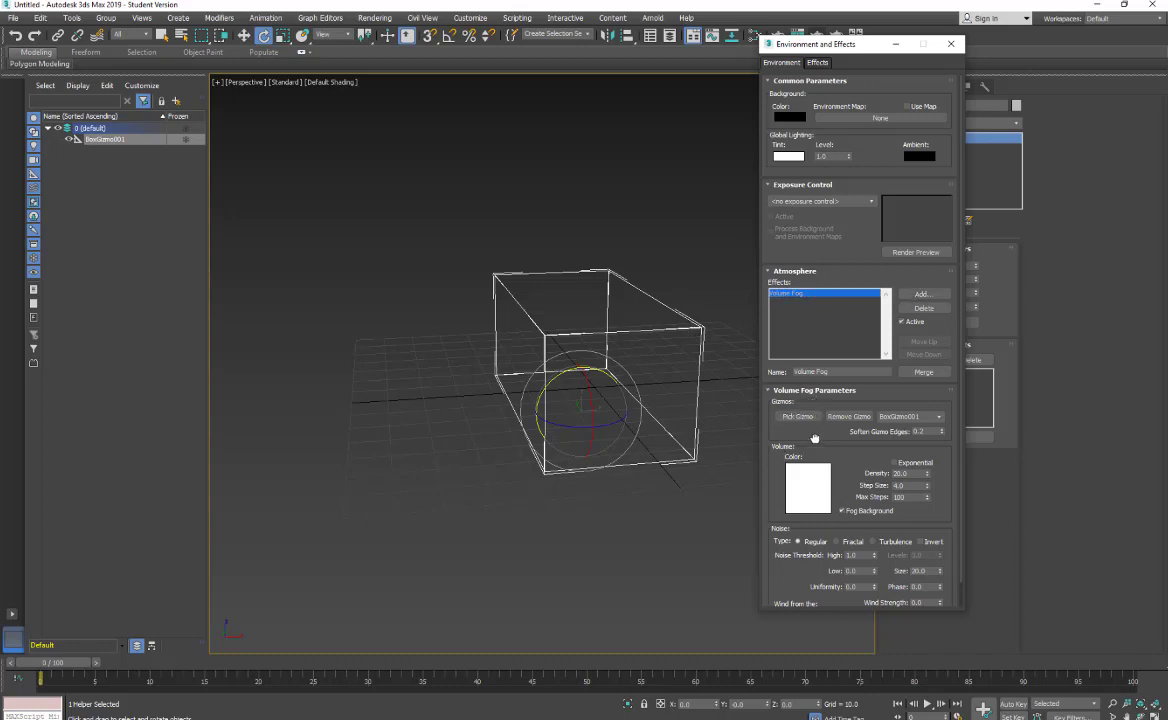
scroll(818, 367, "down", 1)
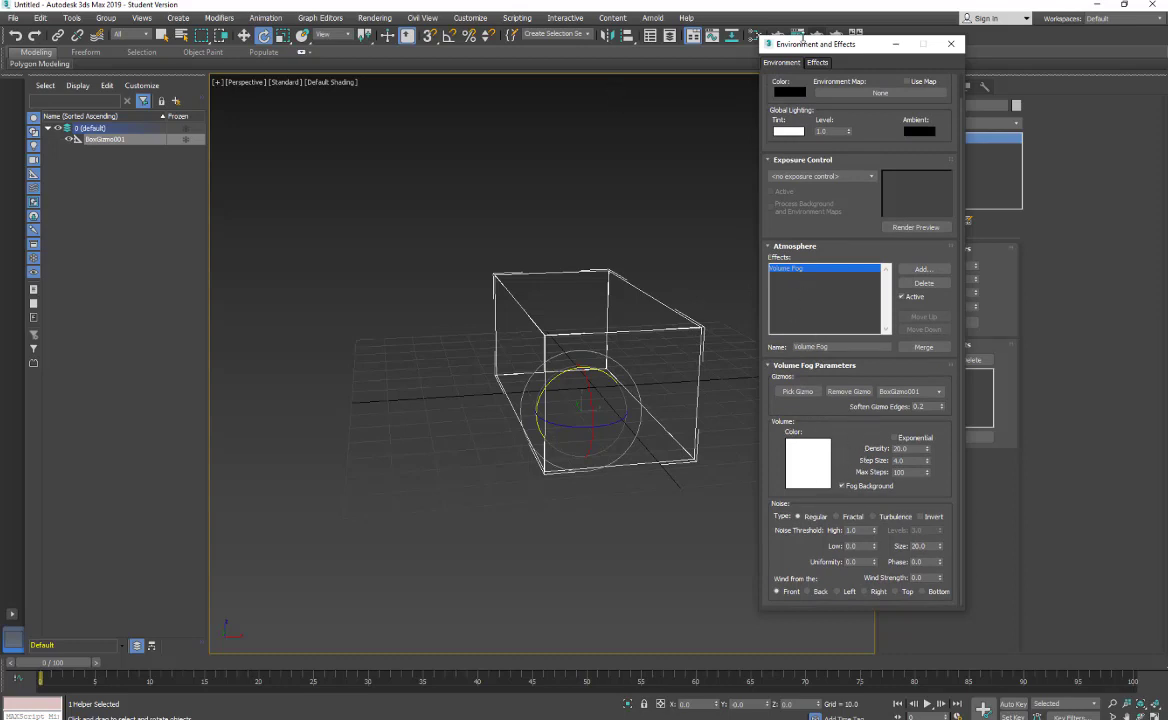
left_click_drag(818, 40, 869, 60)
- Render a first fog preview, then re-render from a front-on view
key("shift+q")
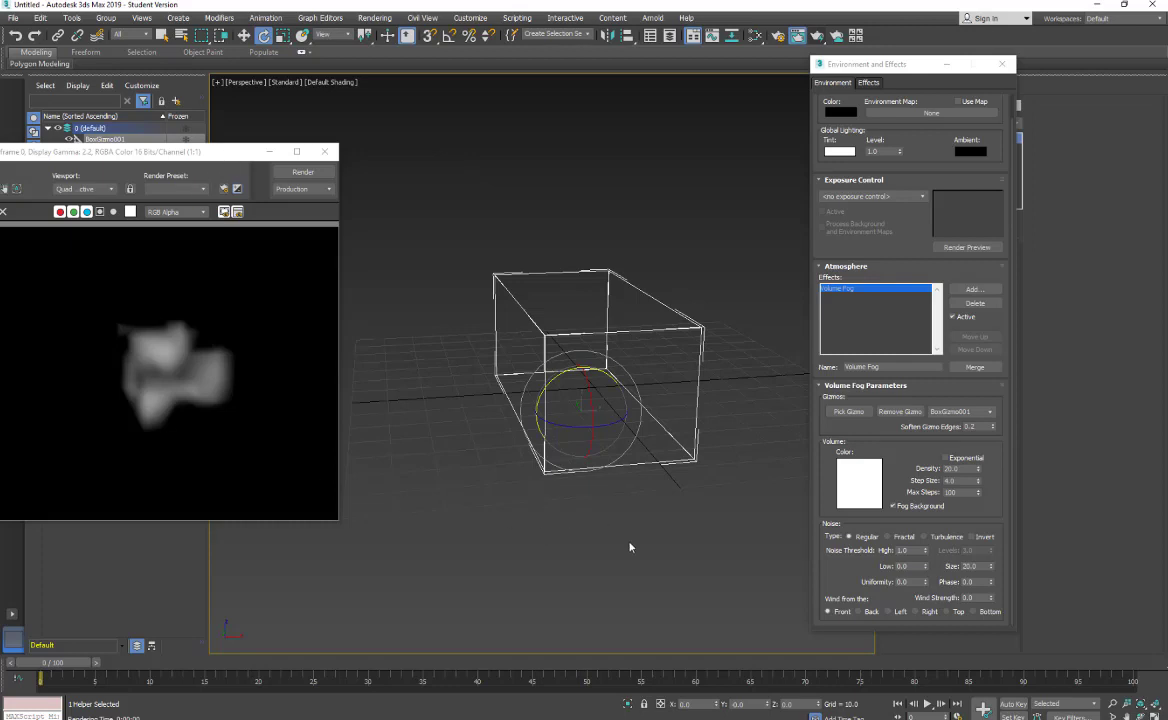
middle_click_drag(636, 546, 490, 494, "alt")
left_click(316, 174)
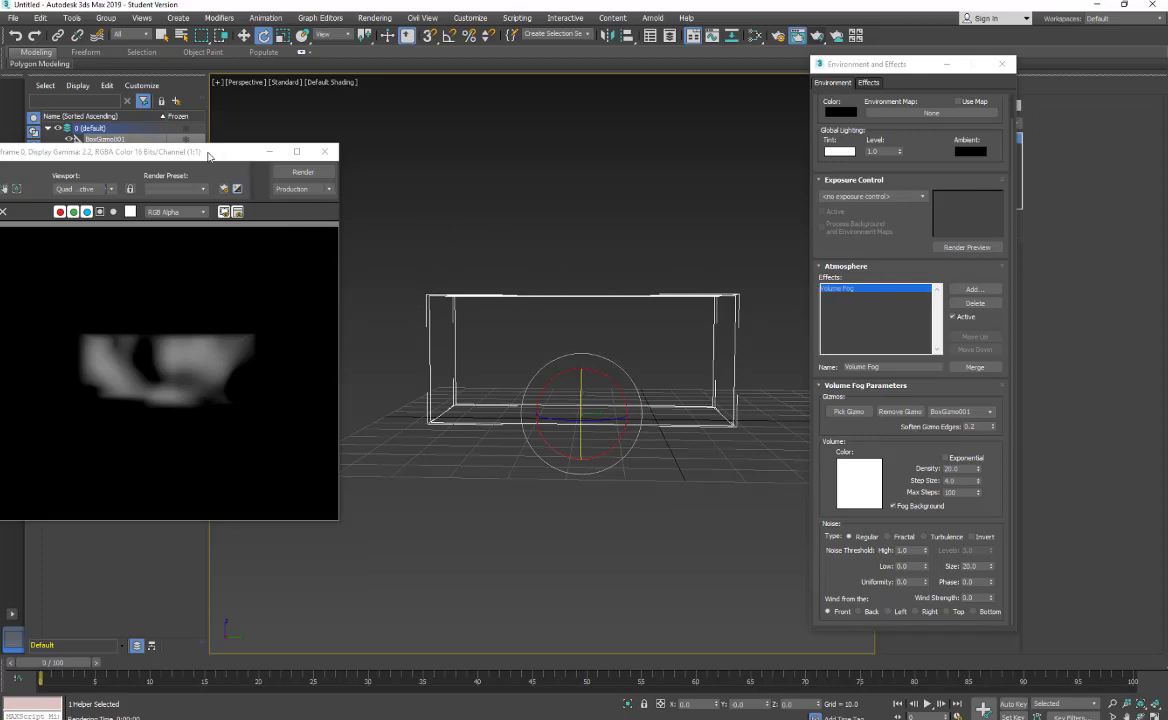
left_click_drag(196, 150, 259, 83)
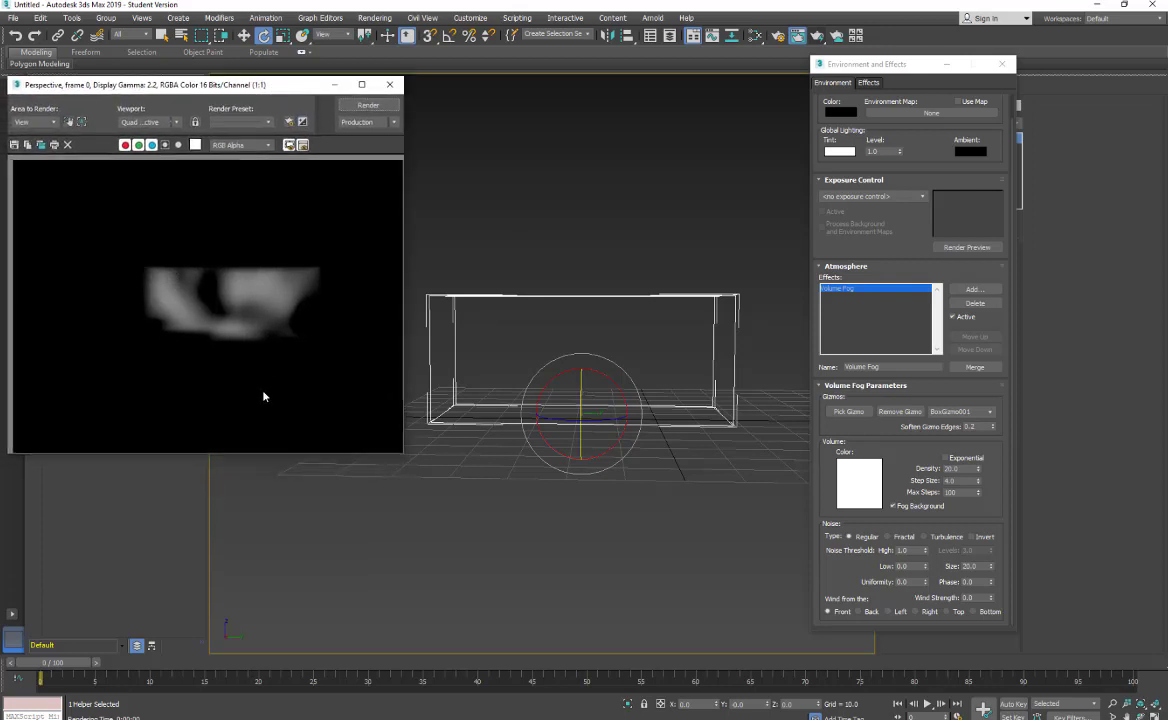
- Re-render the fog from an angled view and a front view, then orbit to a corner view
middle_click_drag(483, 499, 440, 440, "alt")
left_click(368, 105)
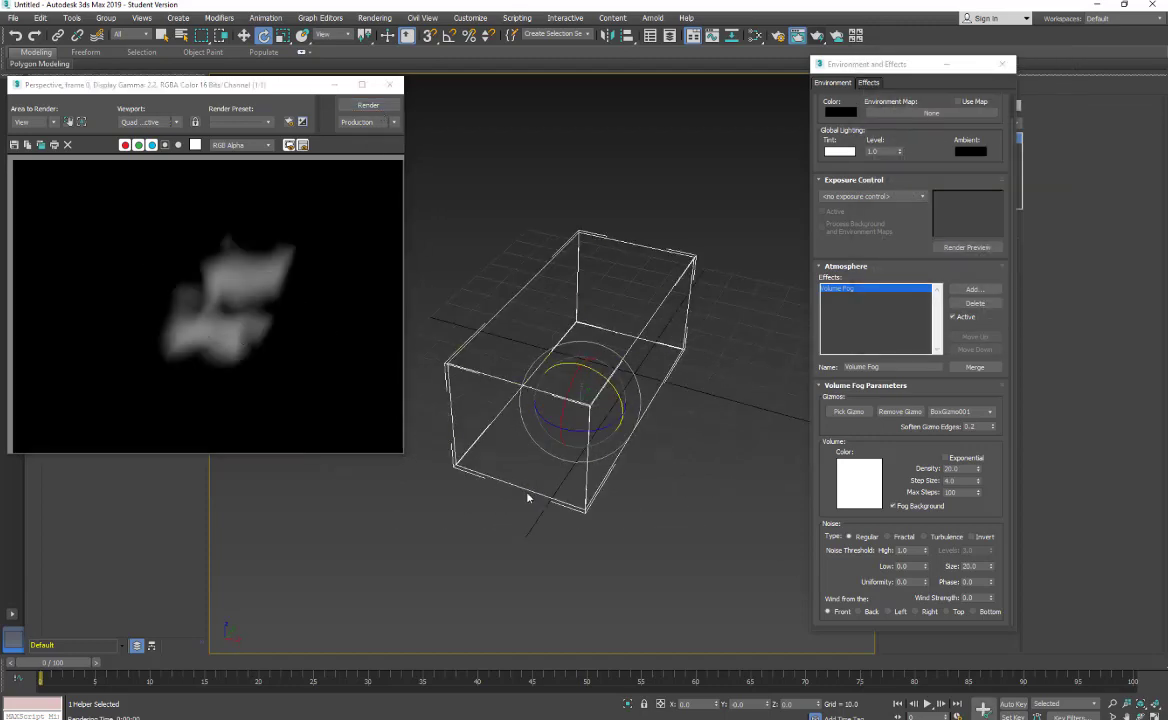
middle_click_drag(531, 499, 527, 253, "alt")
middle_click_drag(571, 485, 490, 470, "alt")
left_click(368, 105)
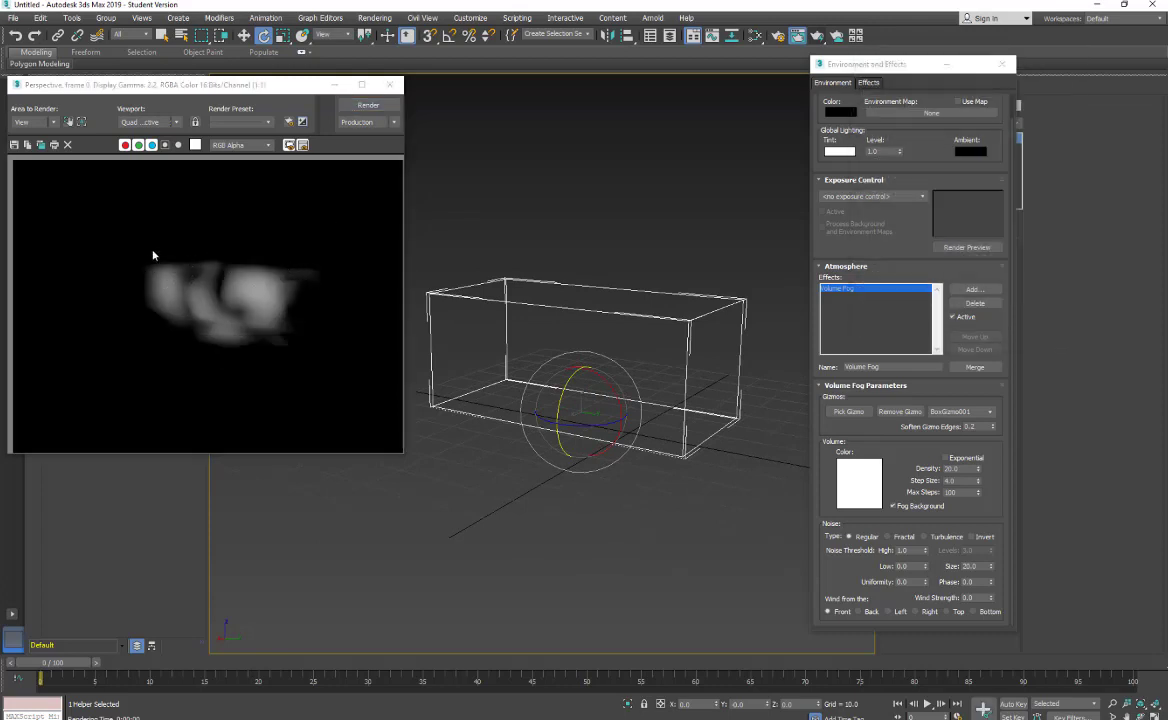
middle_click_drag(486, 444, 640, 455, "alt")
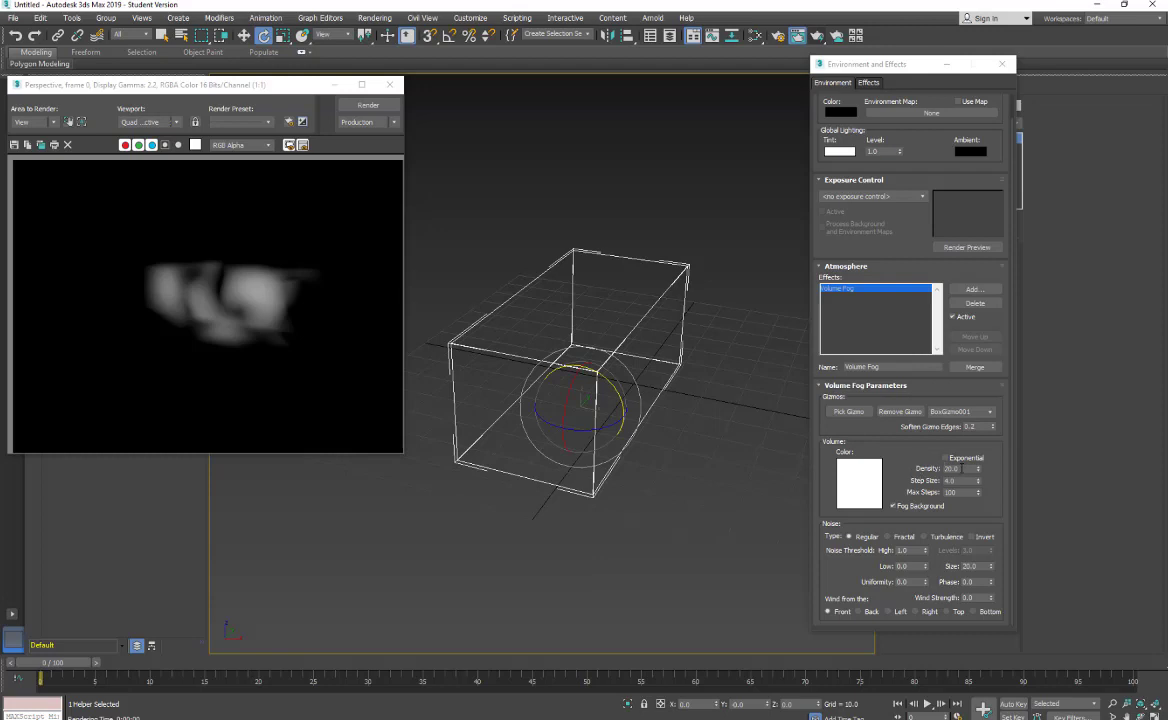
- Set fog Density to 40 and try Fractal then Turbulence noise, rendering after each
double_click(954, 468)
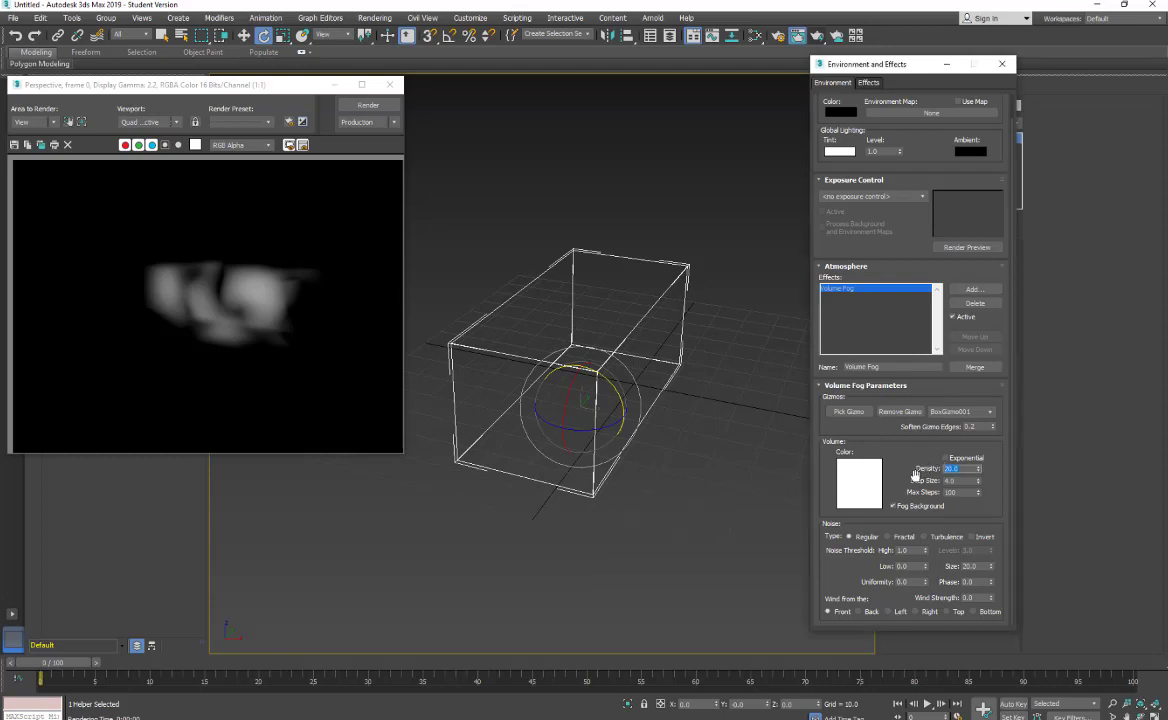
type("40")
left_click(368, 105)
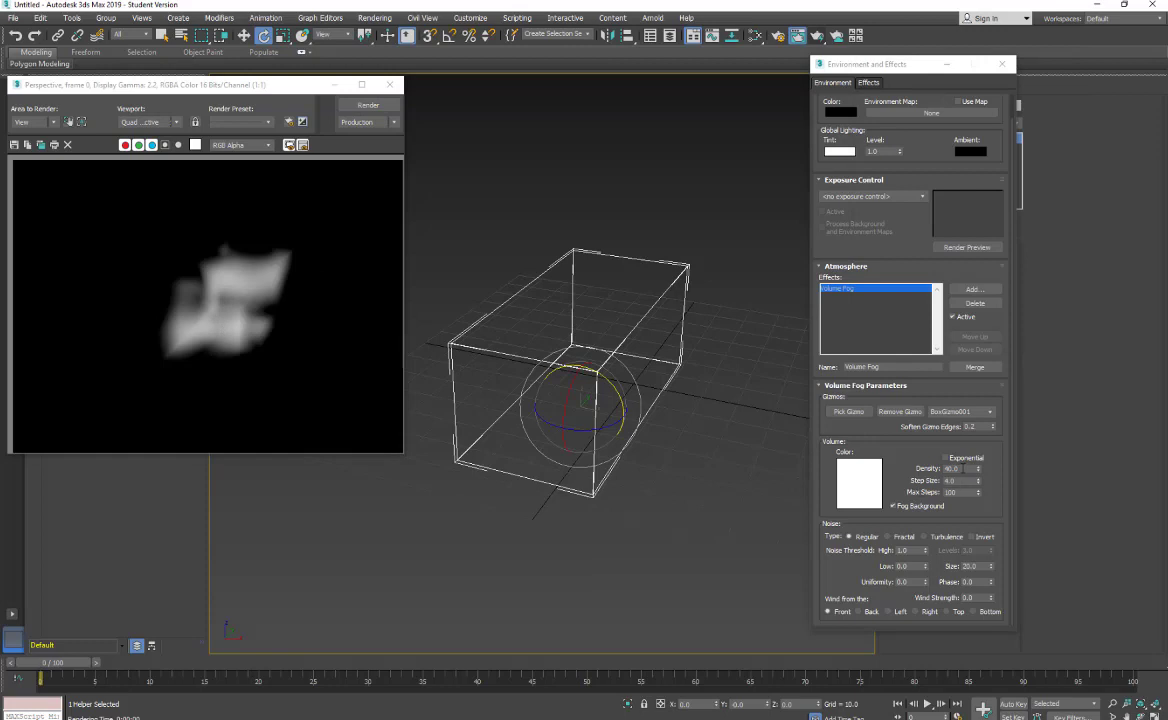
left_click(886, 537)
left_click(382, 109)
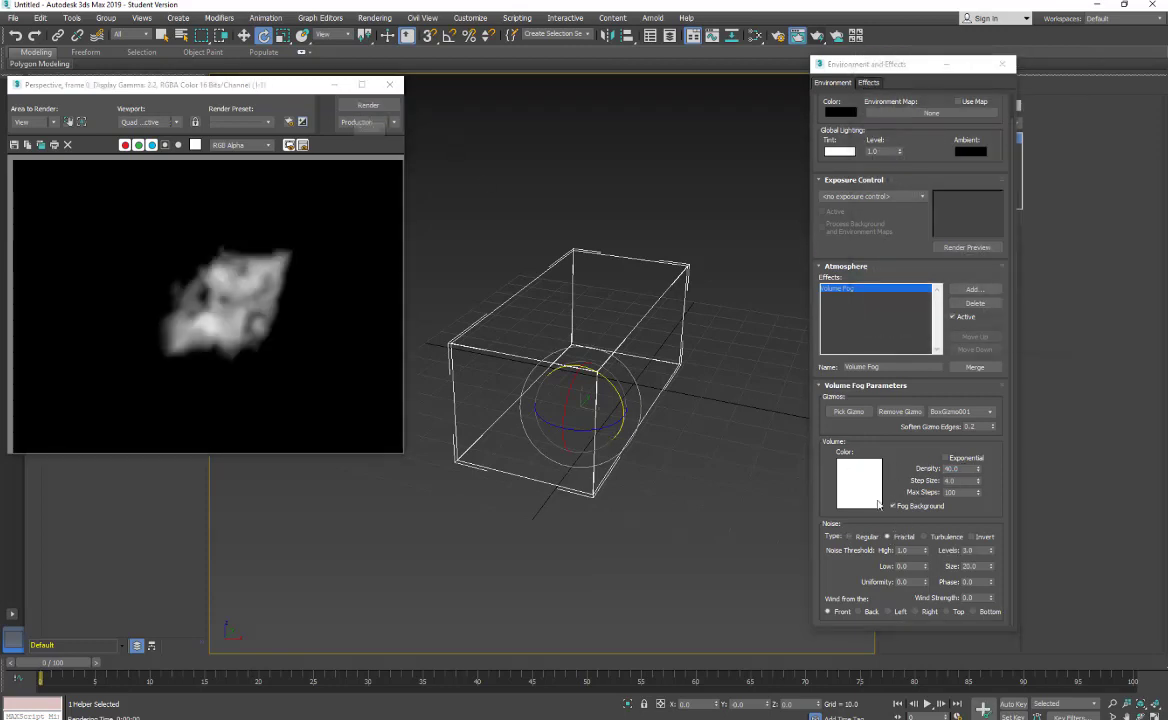
left_click(925, 537)
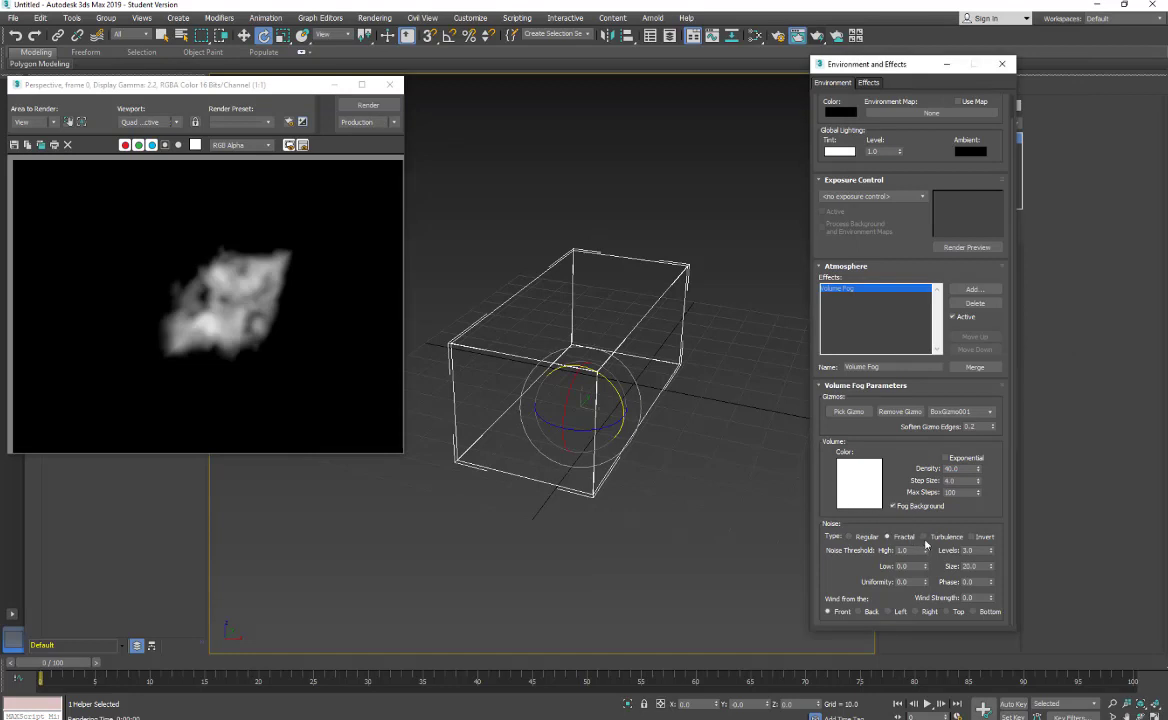
left_click(370, 106)
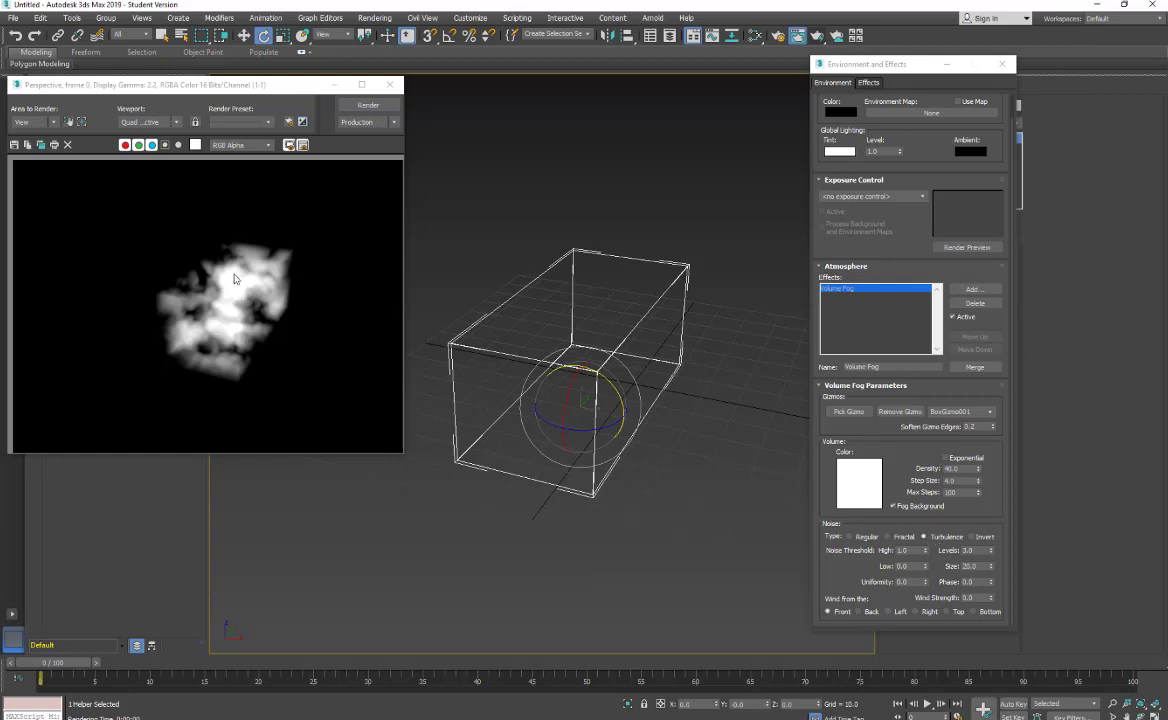
- Re-render the closer view, then enable Exponential density and render again
scroll(620, 430, "up", 5)
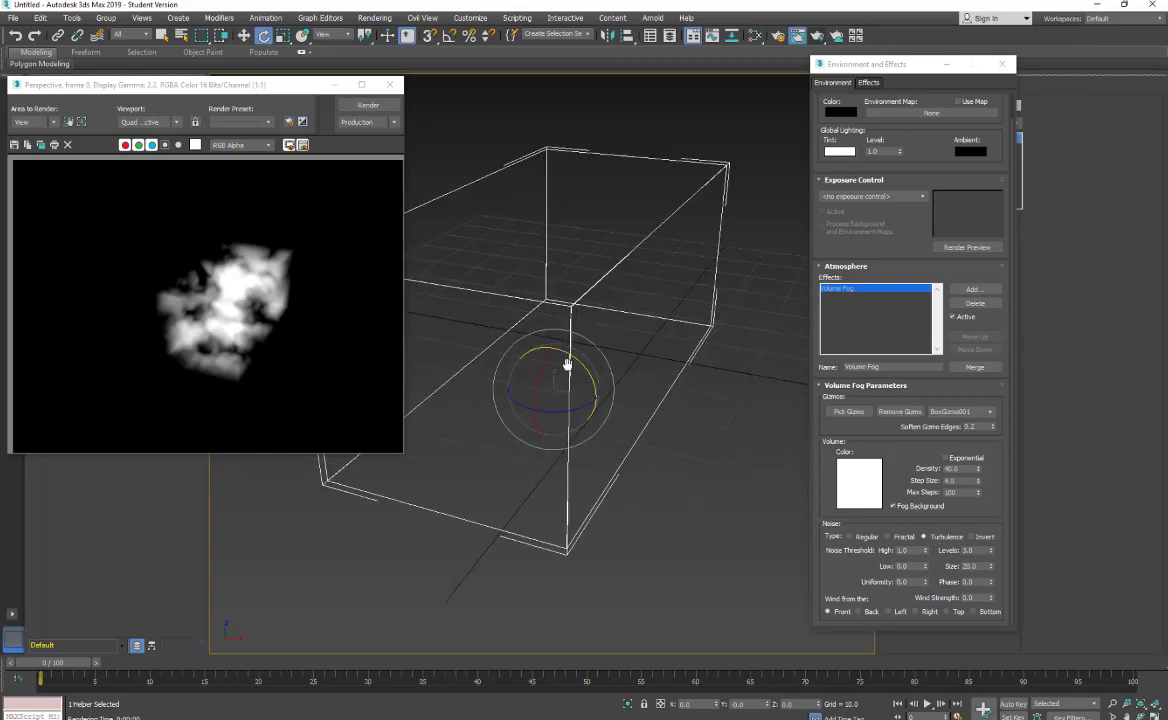
left_click(368, 105)
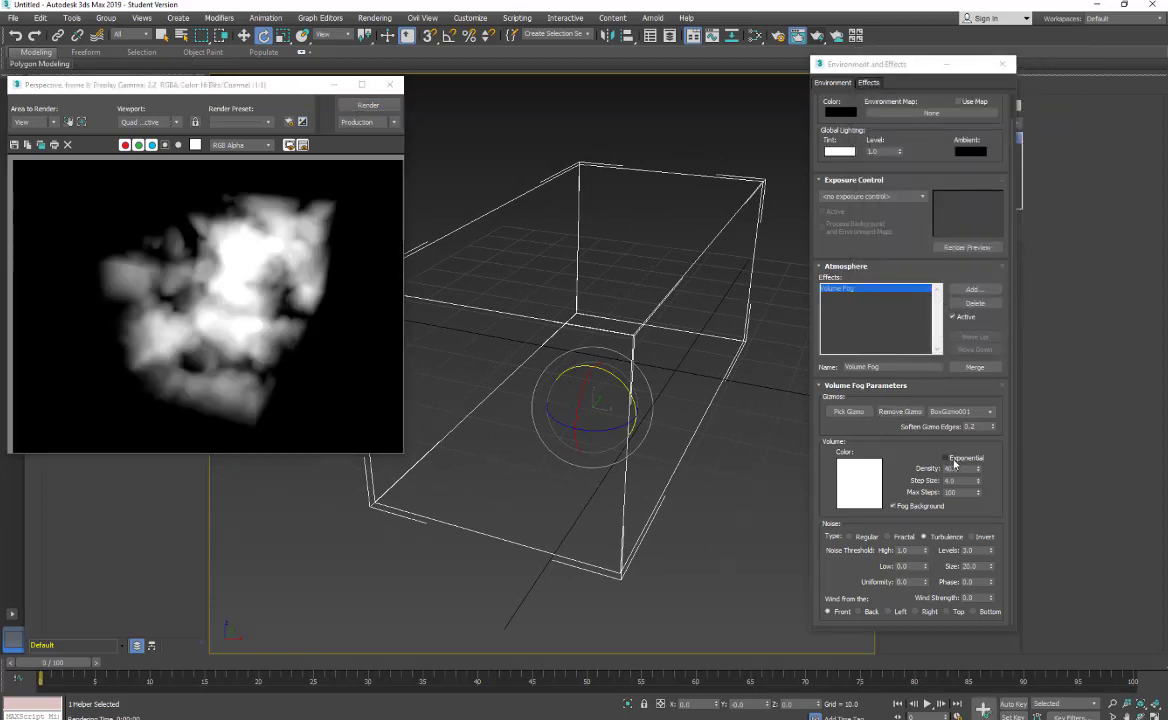
left_click(950, 459)
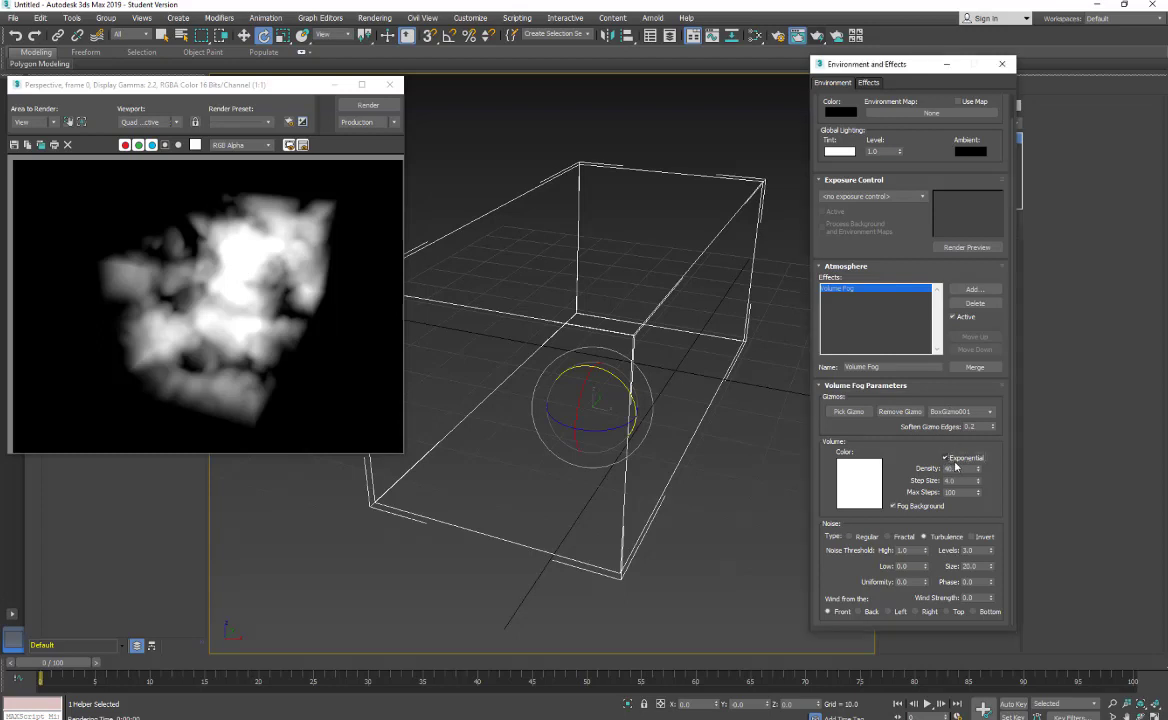
left_click(358, 106)
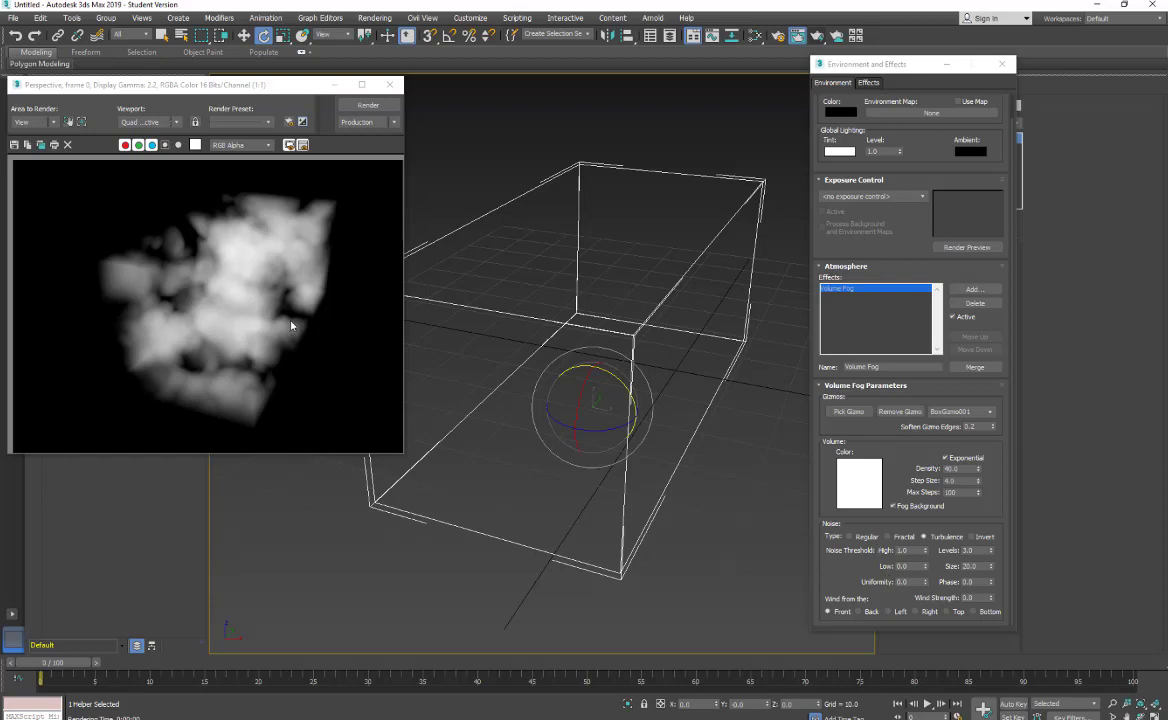
- Cycle the noise type through Regular, Fractal and Turbulence, rendering after each
left_click(849, 536)
left_click(350, 108)
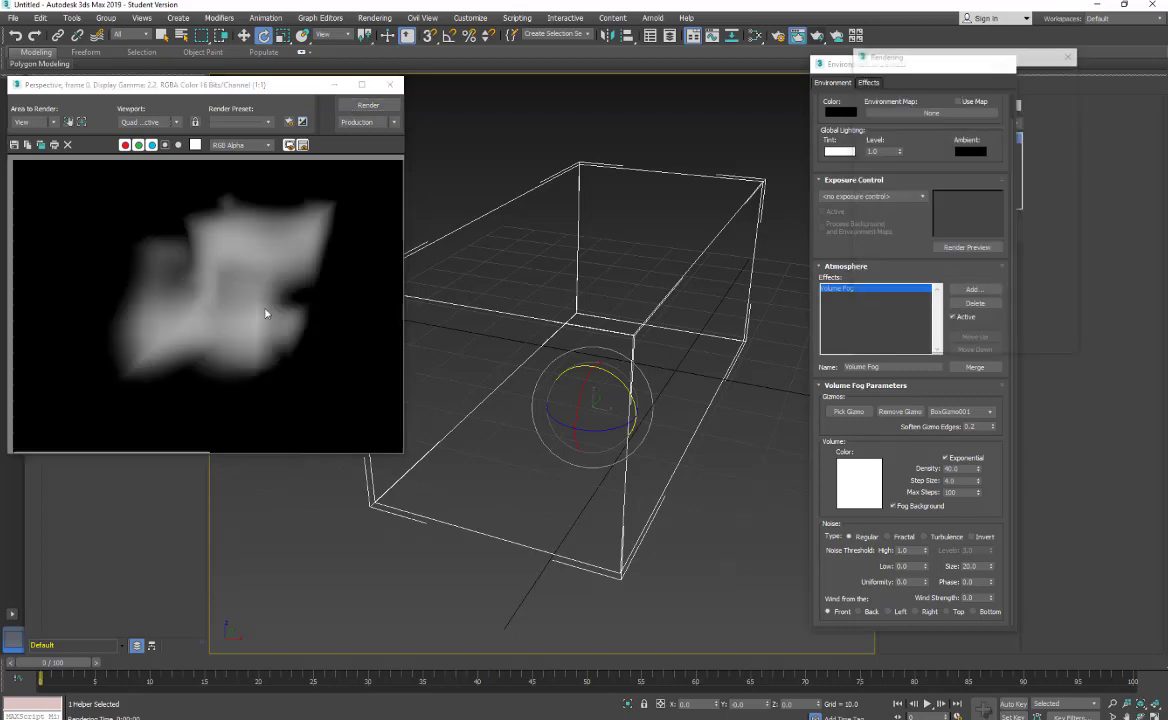
left_click(887, 537)
left_click(366, 105)
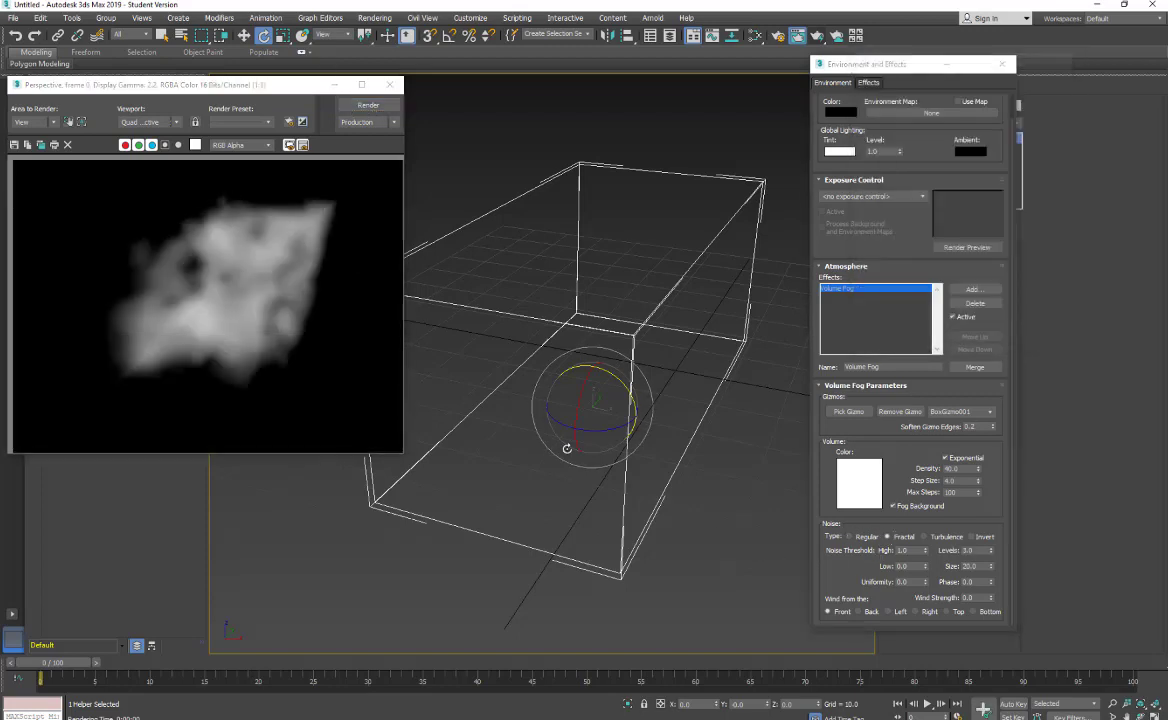
left_click(923, 536)
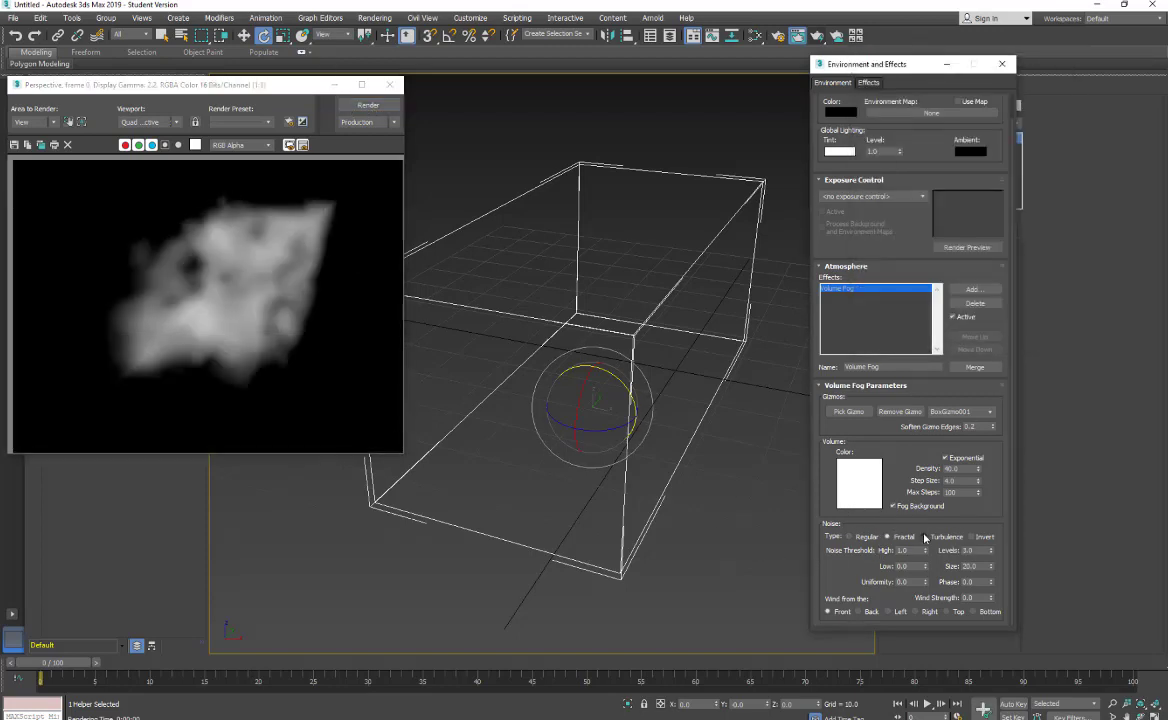
left_click(368, 105)
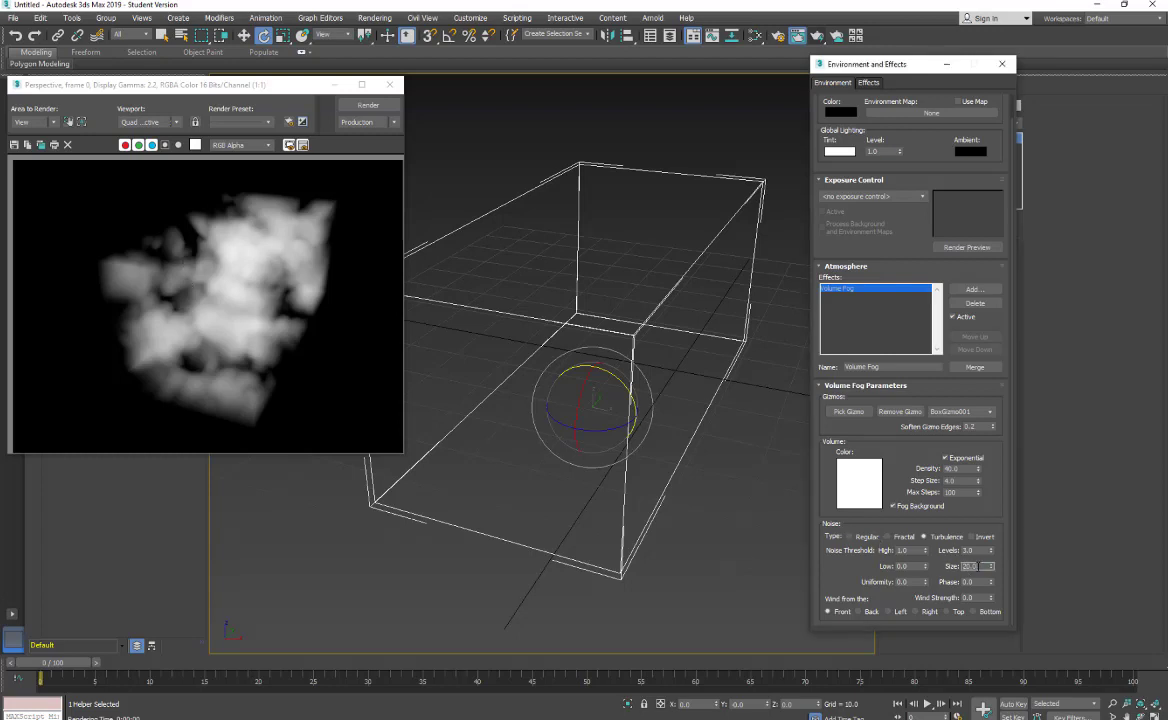
- Try noise Size 5 and 40, then settle on 25, rendering after each
left_click(929, 568)
left_click(369, 106)
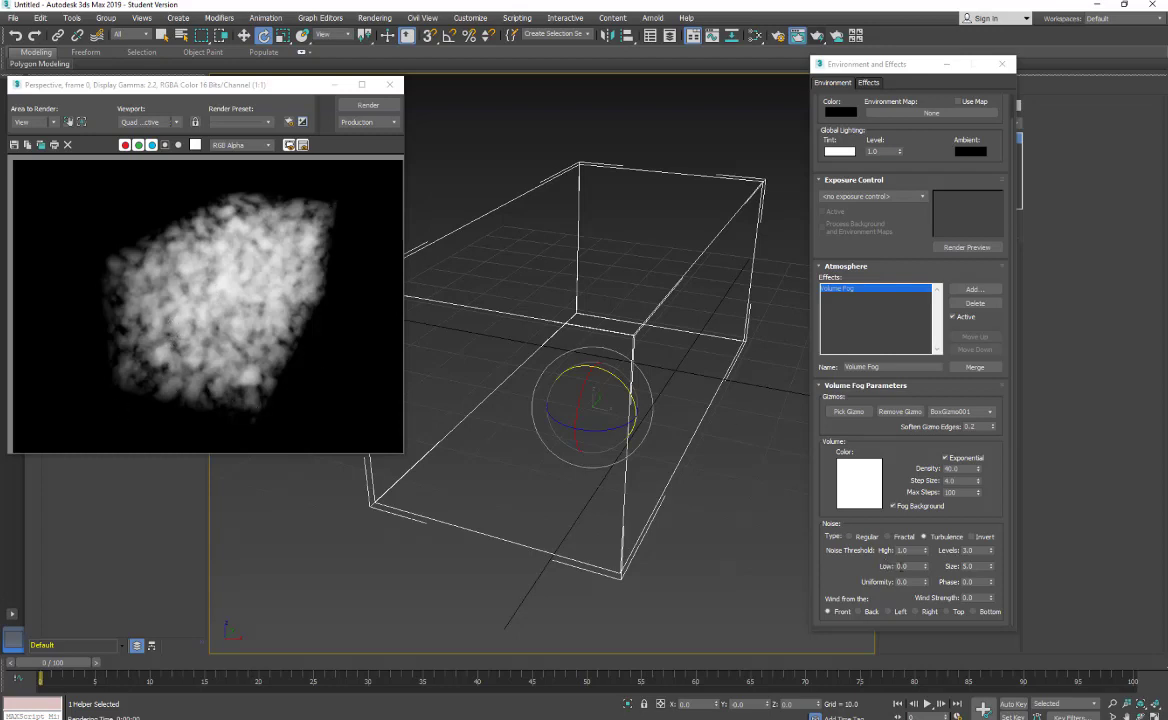
double_click(977, 566)
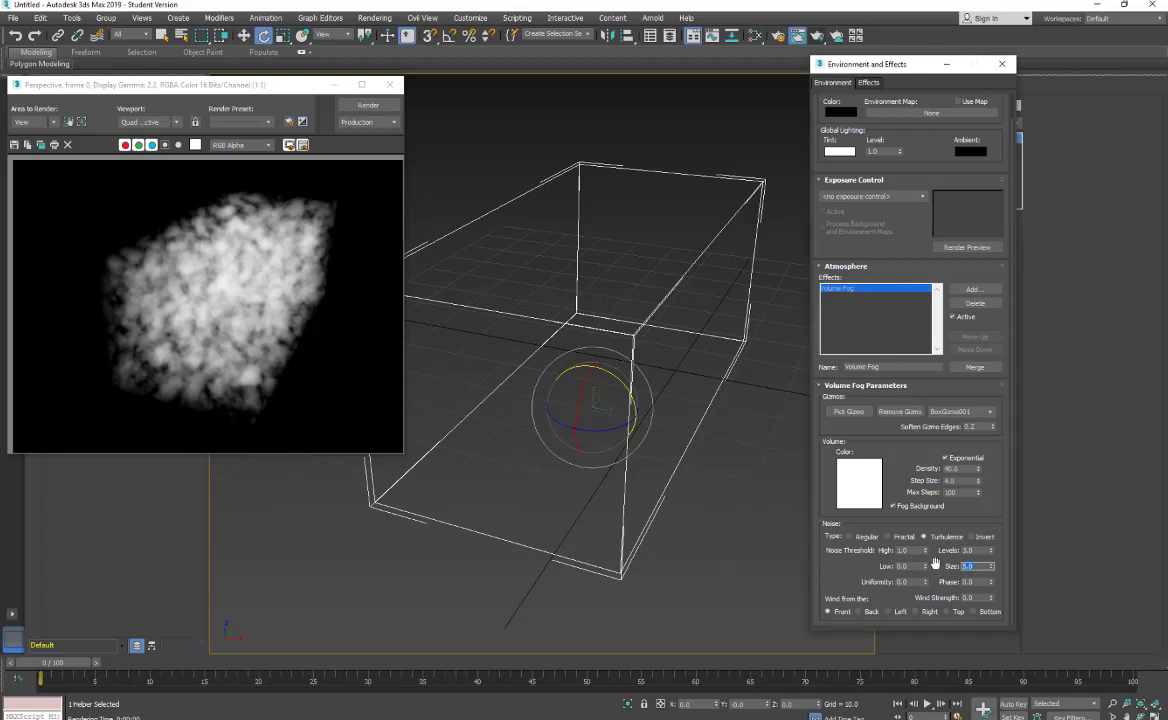
type("40")
left_click(348, 105)
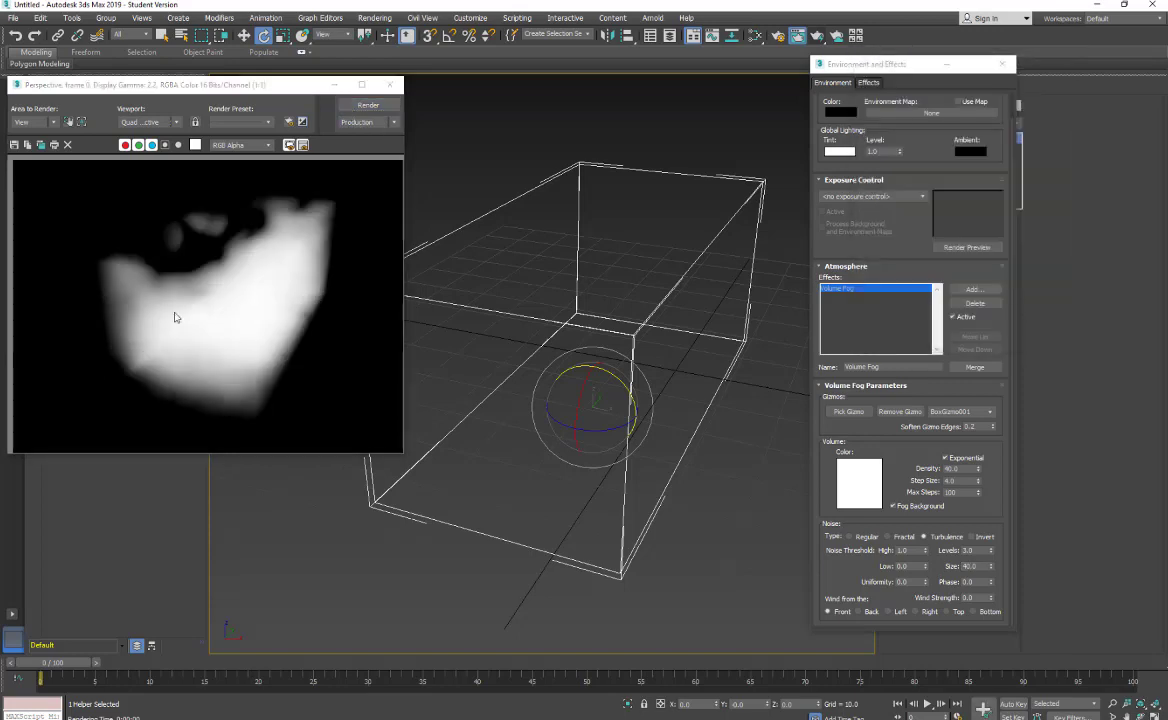
double_click(968, 566)
type("25")
left_click(358, 105)
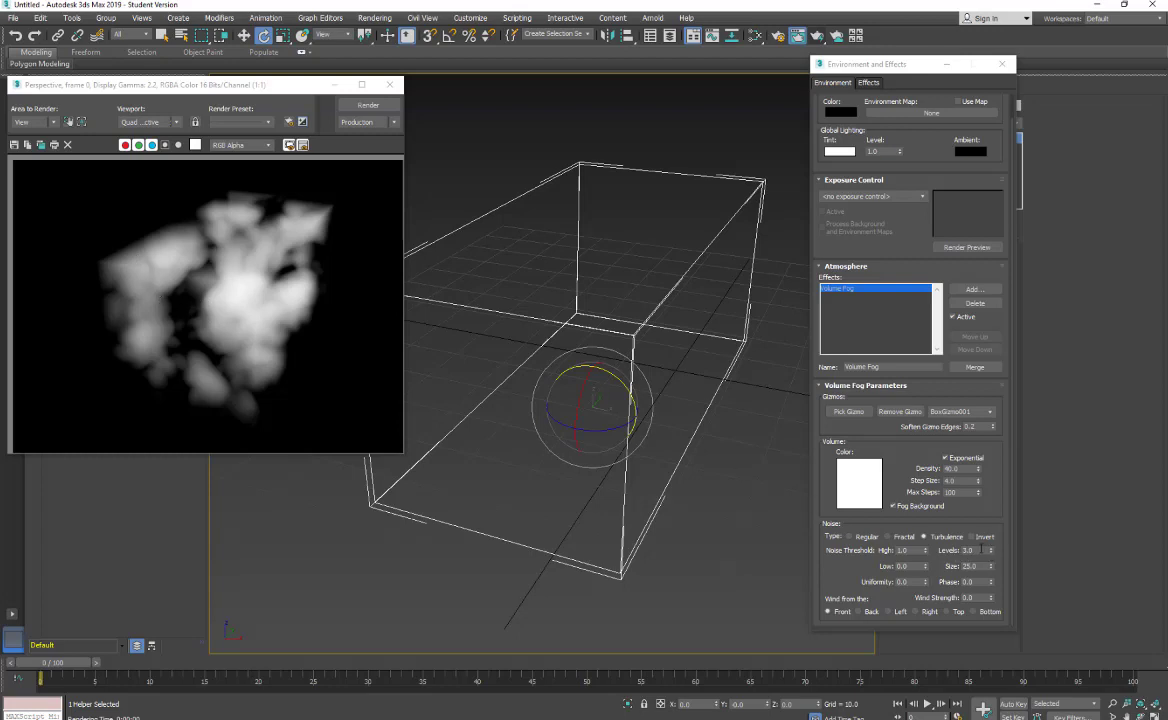
- Set noise Levels to 6 and re-render the fog
left_click(968, 550)
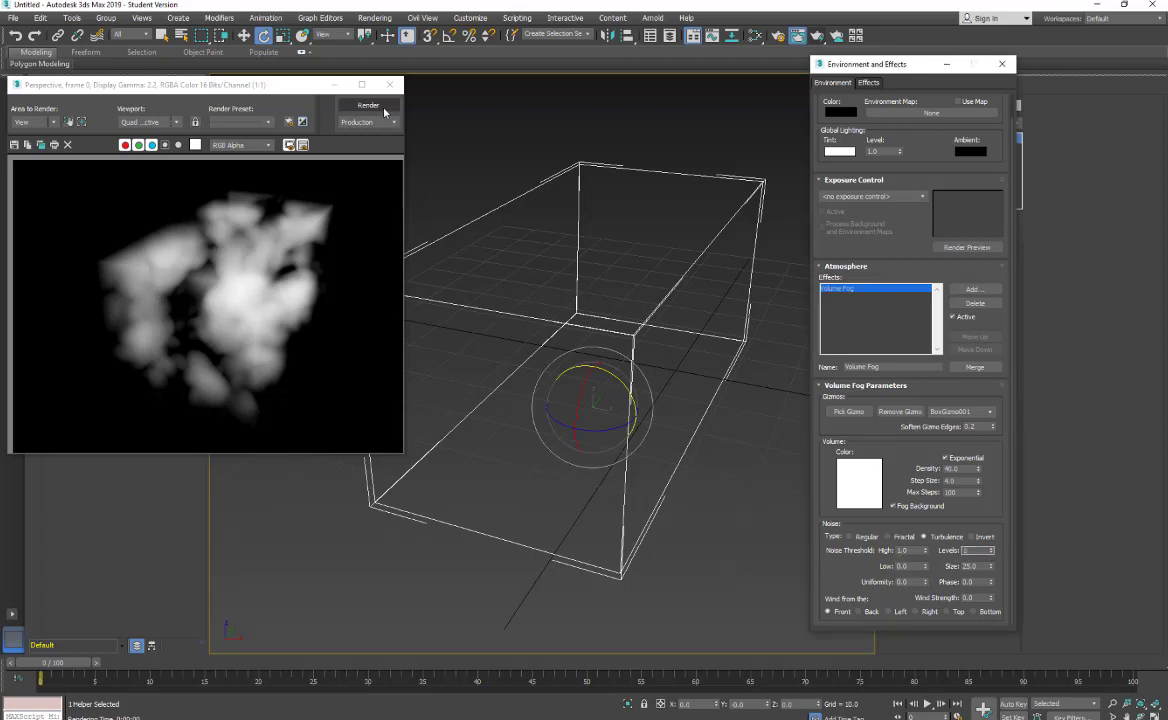
left_click(383, 108)
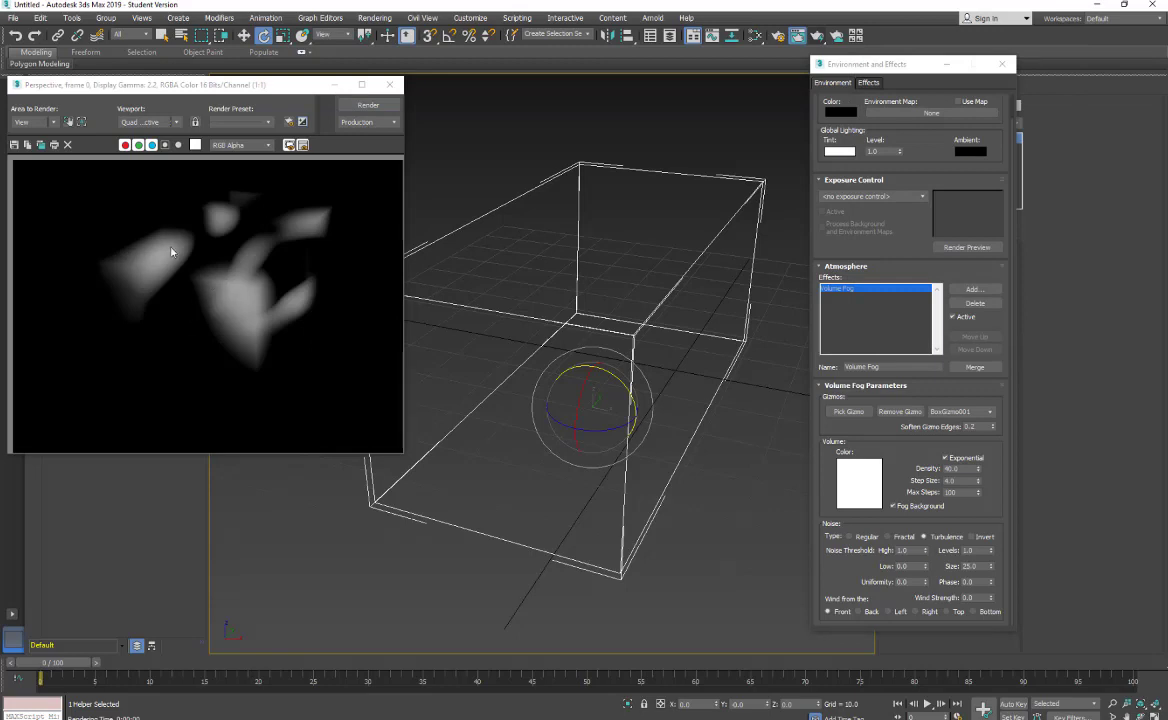
left_click(913, 553)
type("6")
left_click(362, 104)
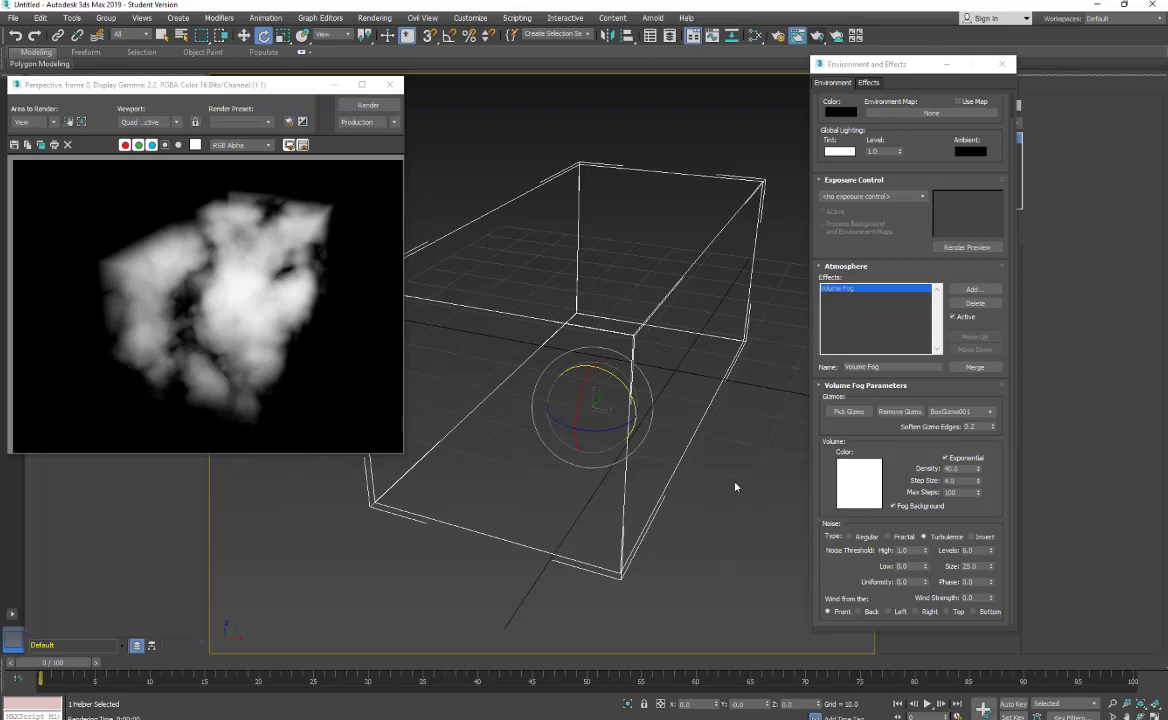
- Re-render the fog from a front-on orbit, keeping Turbulence noise
middle_click_drag(578, 496, 446, 201, "alt")
left_click(362, 104)
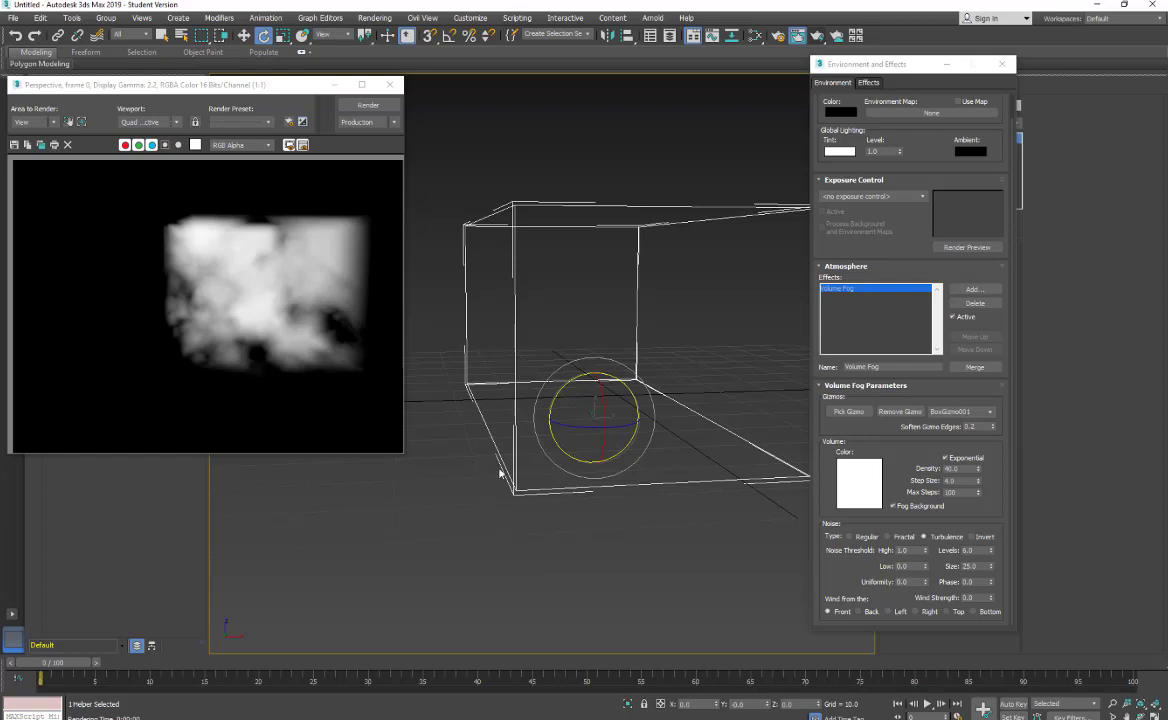
left_click(923, 533)
- Lower fog Density to 20 and switch noise to Fractal, rendering after each
double_click(962, 468)
type("20")
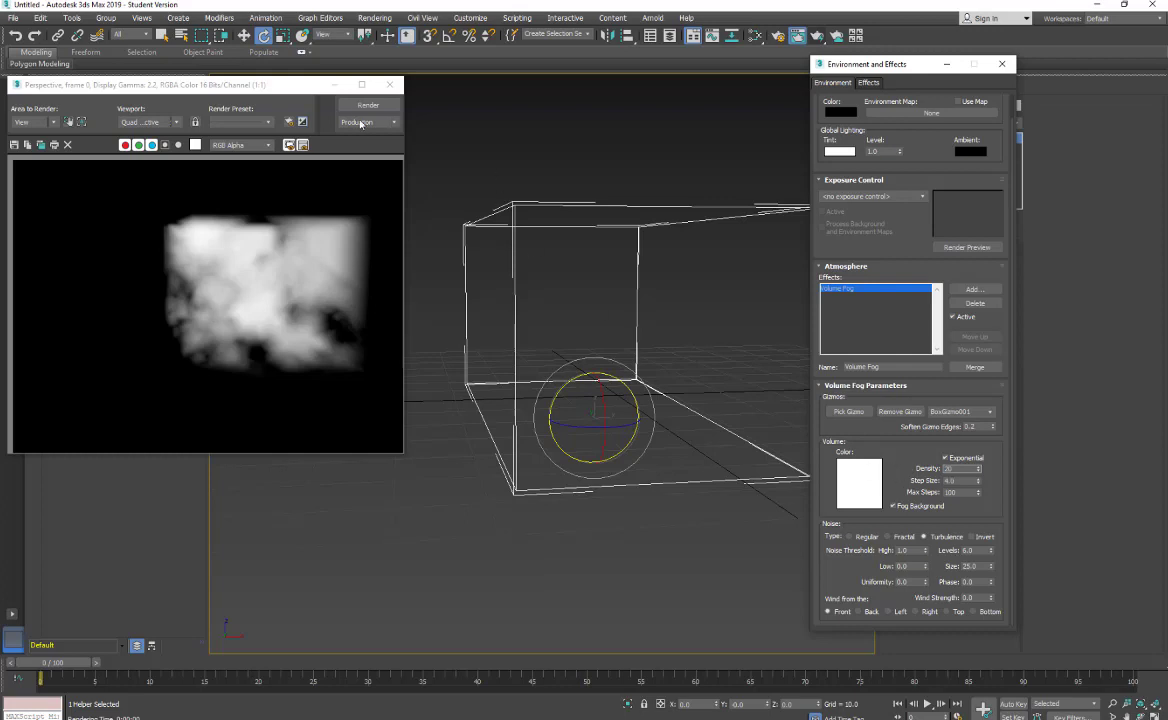
left_click(362, 106)
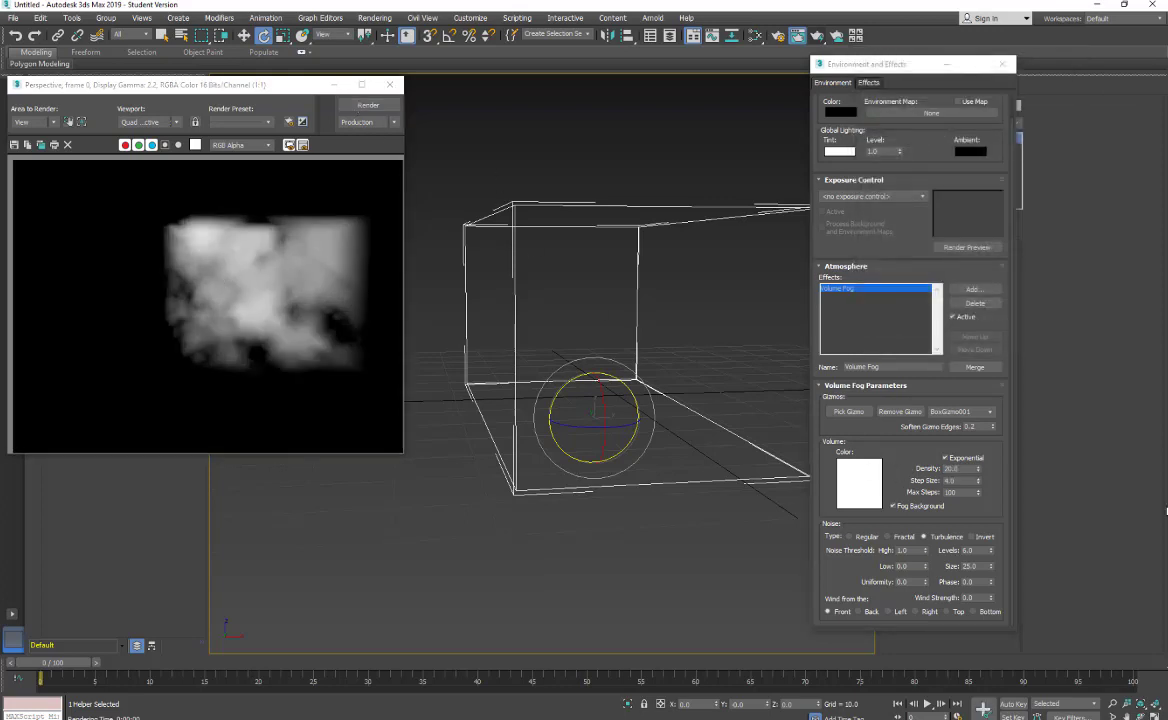
left_click(887, 536)
left_click(368, 106)
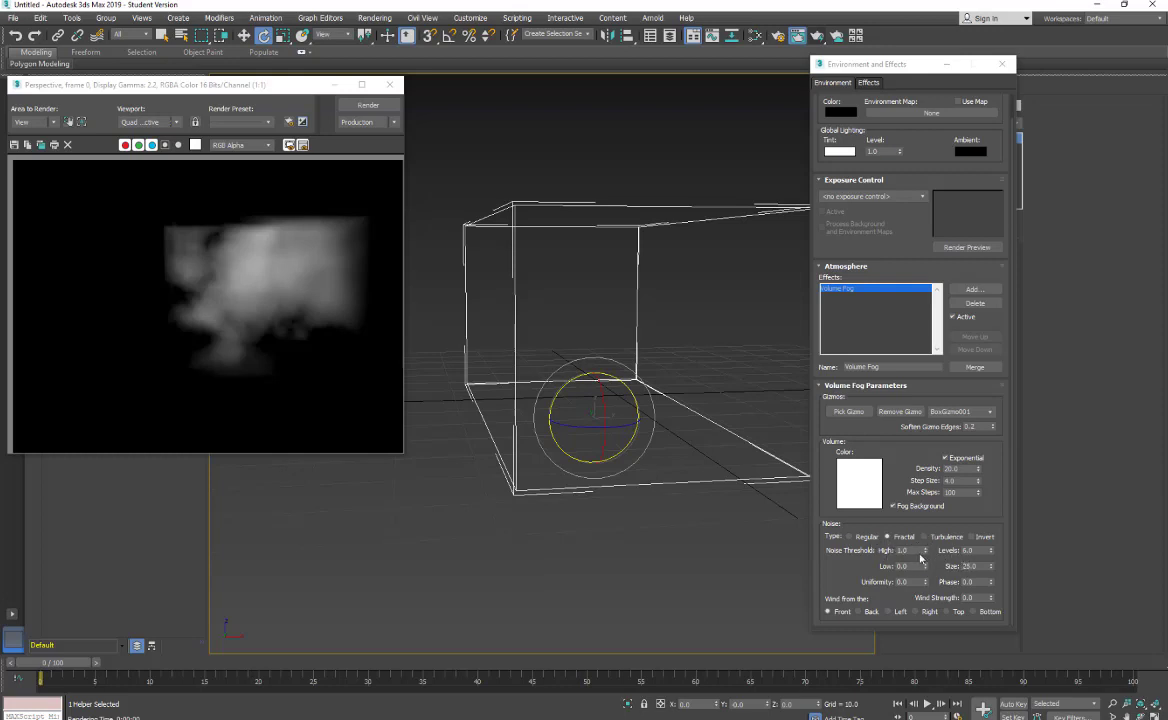
- Test lower Noise Threshold High values, including 1.0, re-rendering from a higher angle
left_click_drag(924, 556, 924, 590)
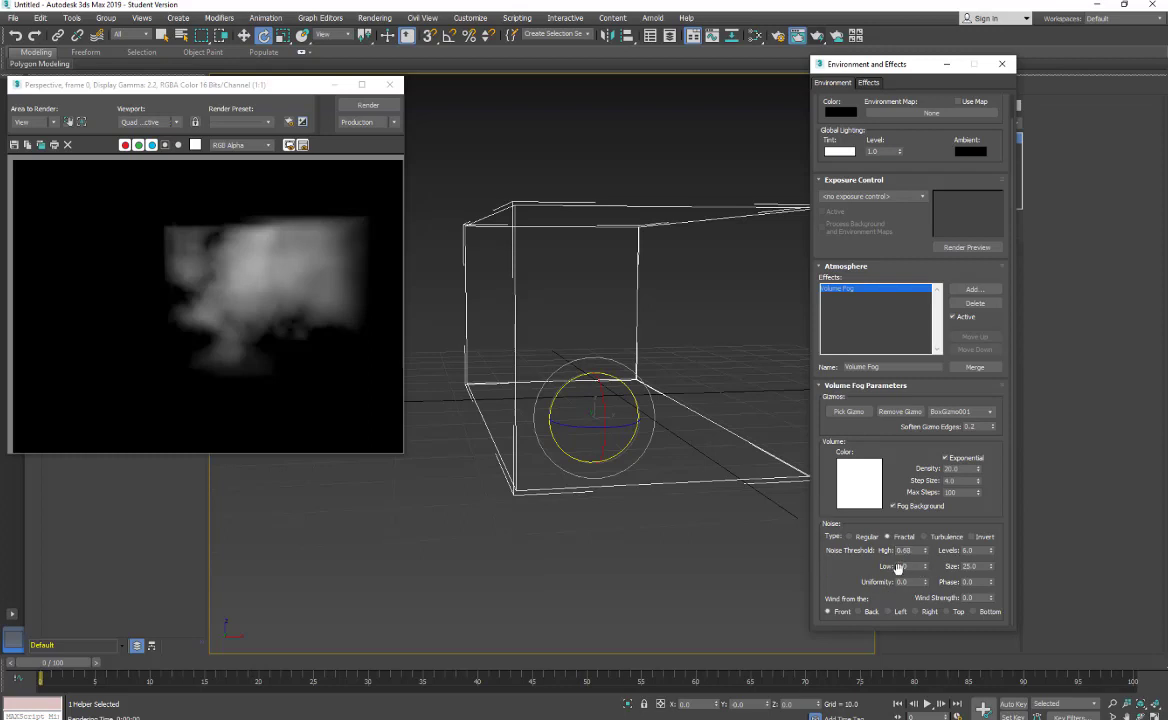
left_click(368, 105)
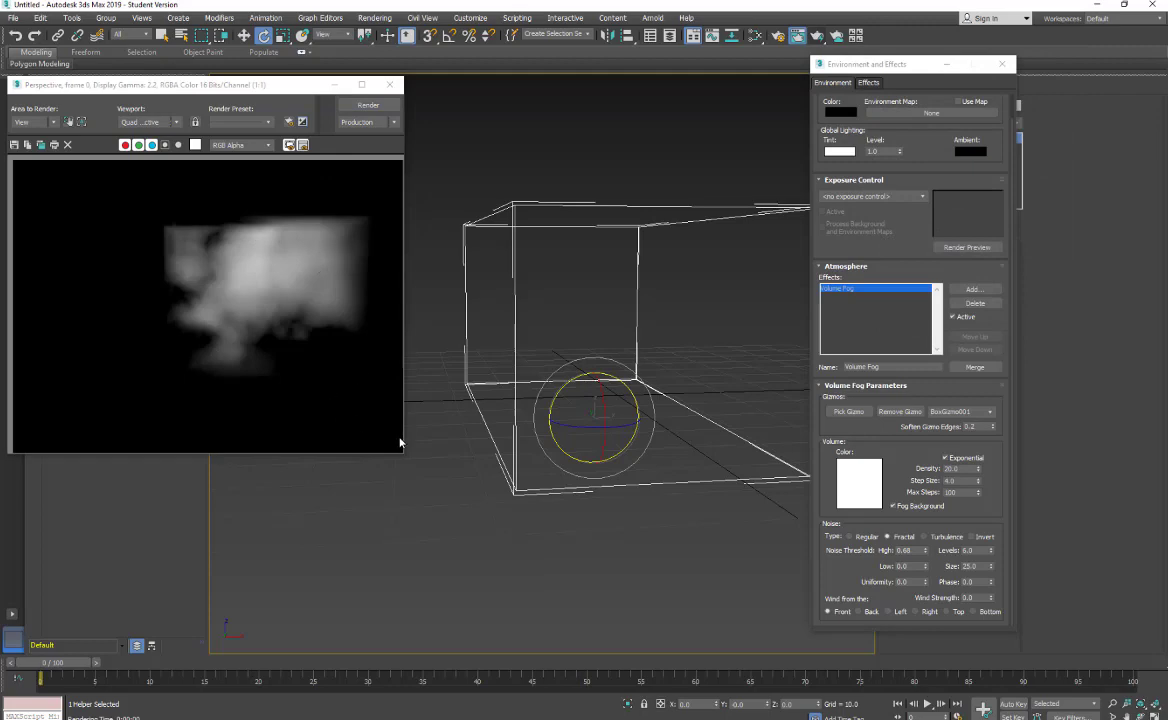
middle_click_drag(545, 396, 470, 490, "alt")
left_click(368, 105)
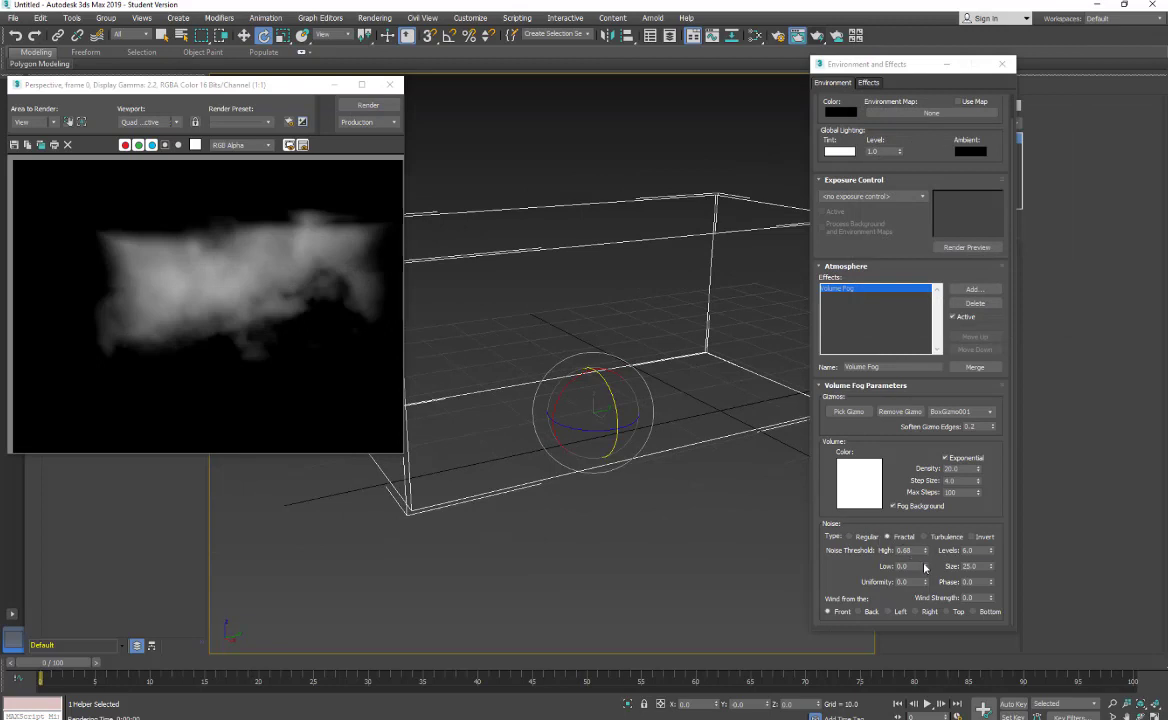
double_click(903, 550)
type("1")
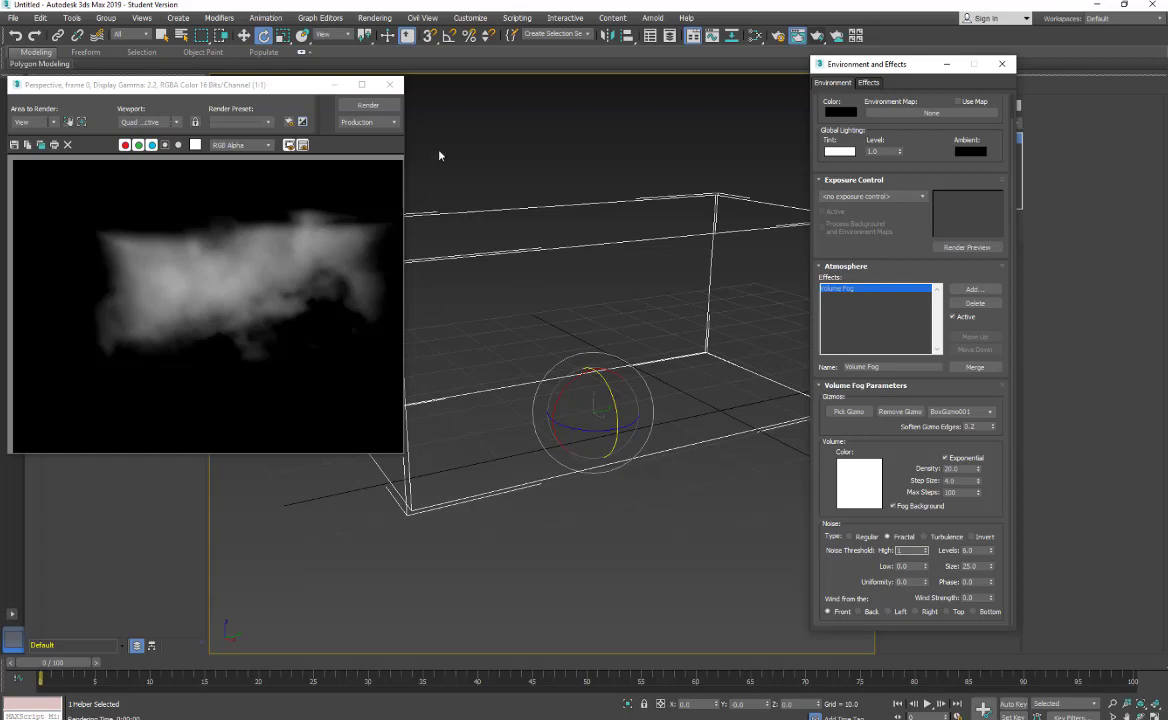
left_click(368, 105)
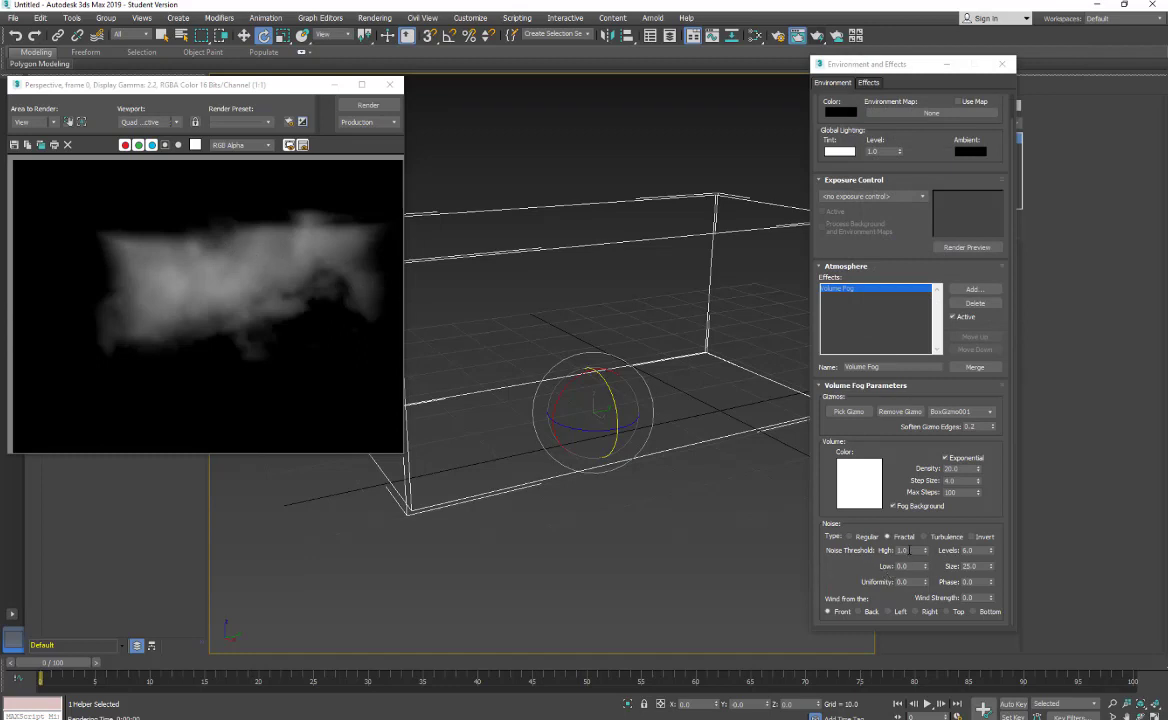
- Set Noise Threshold High to 0.5 and Low to 0.4, then re-render
left_click(822, 501)
type("5")
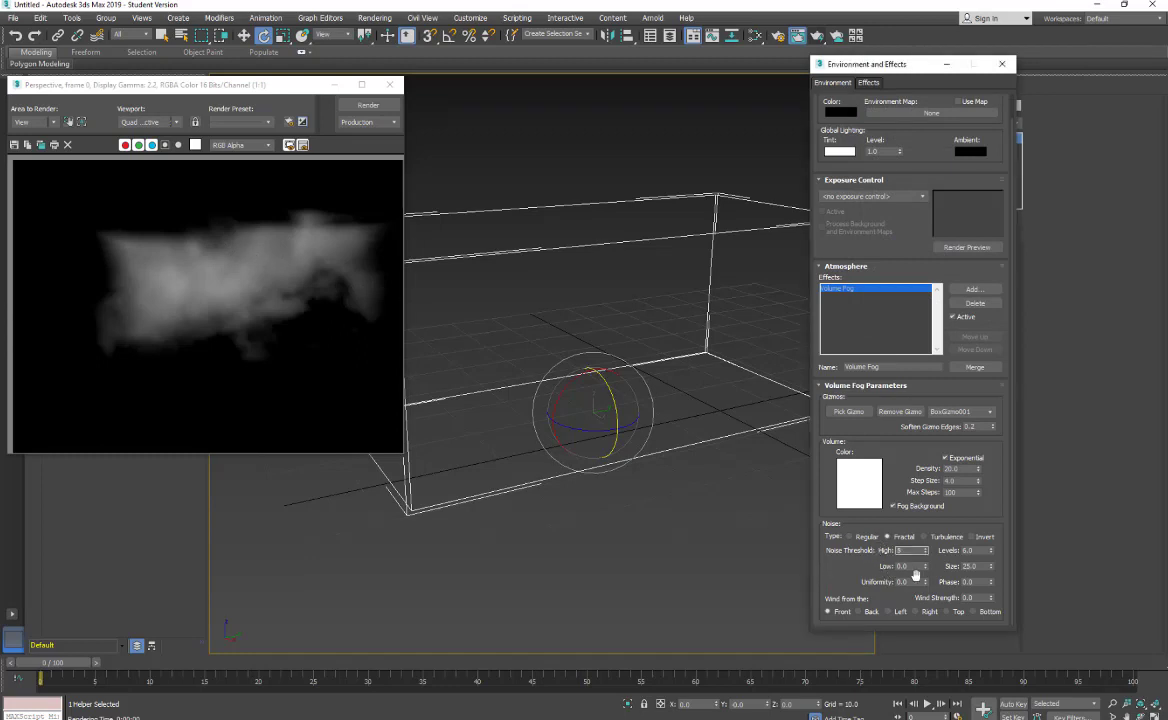
key("Tab")
left_click(362, 106)
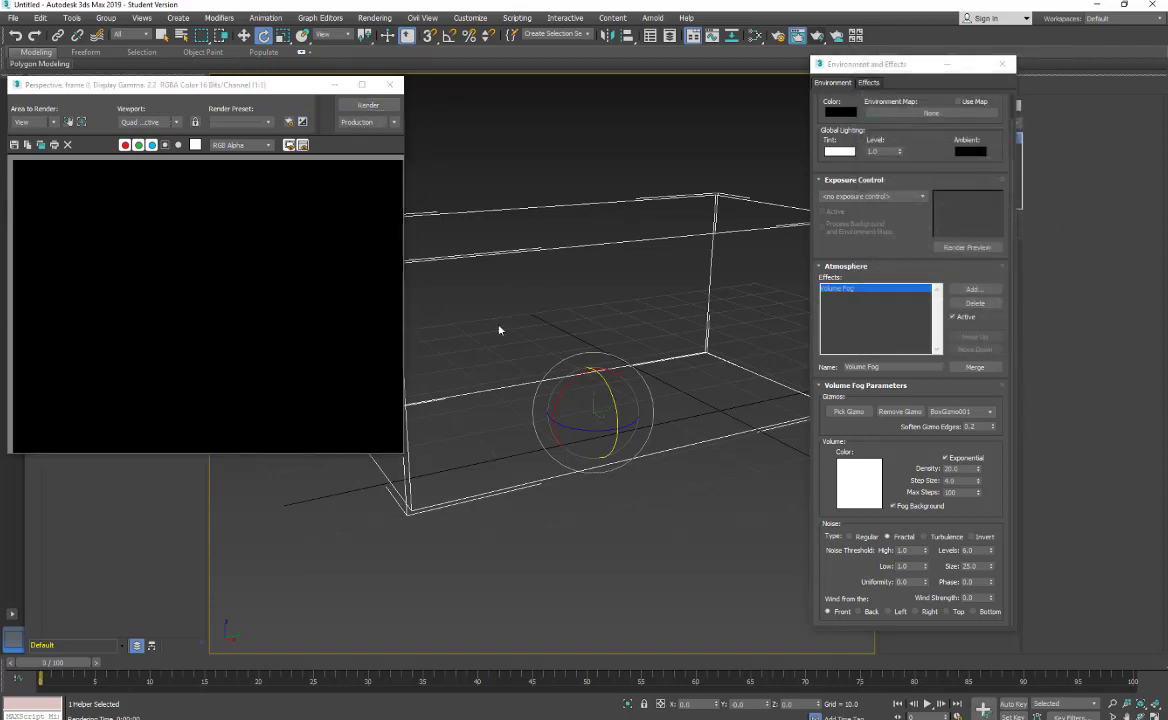
left_click_drag(914, 551, 884, 556)
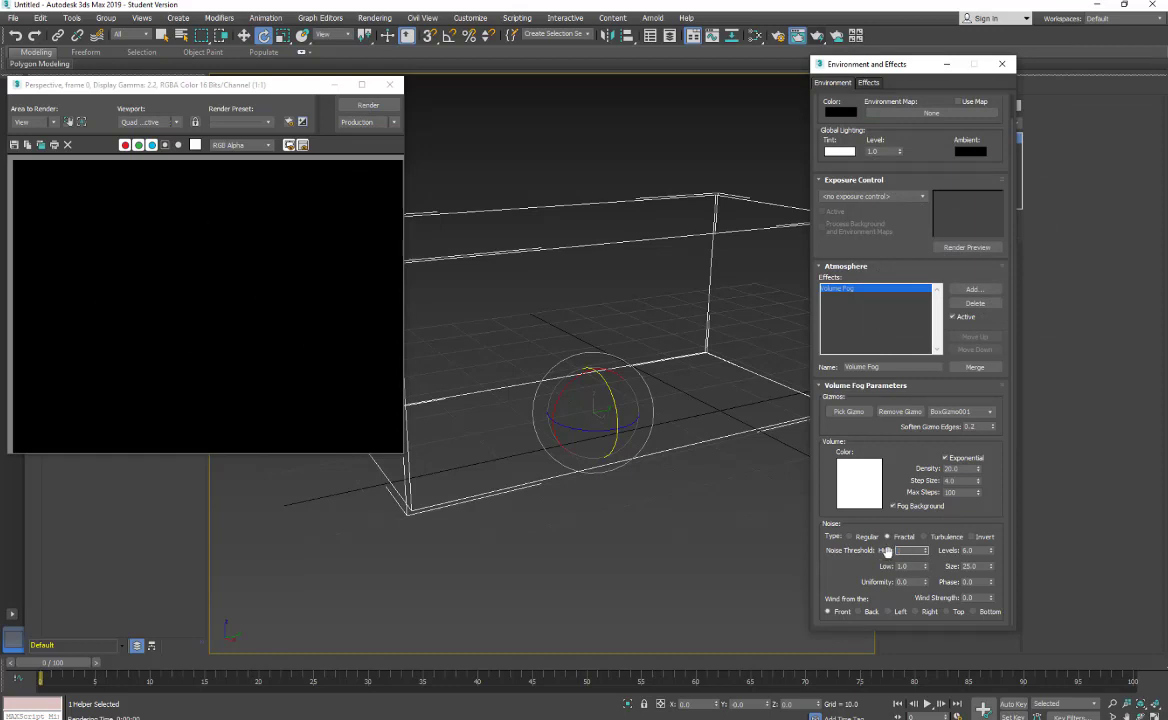
type("0.5")
key("Tab")
type("0.4")
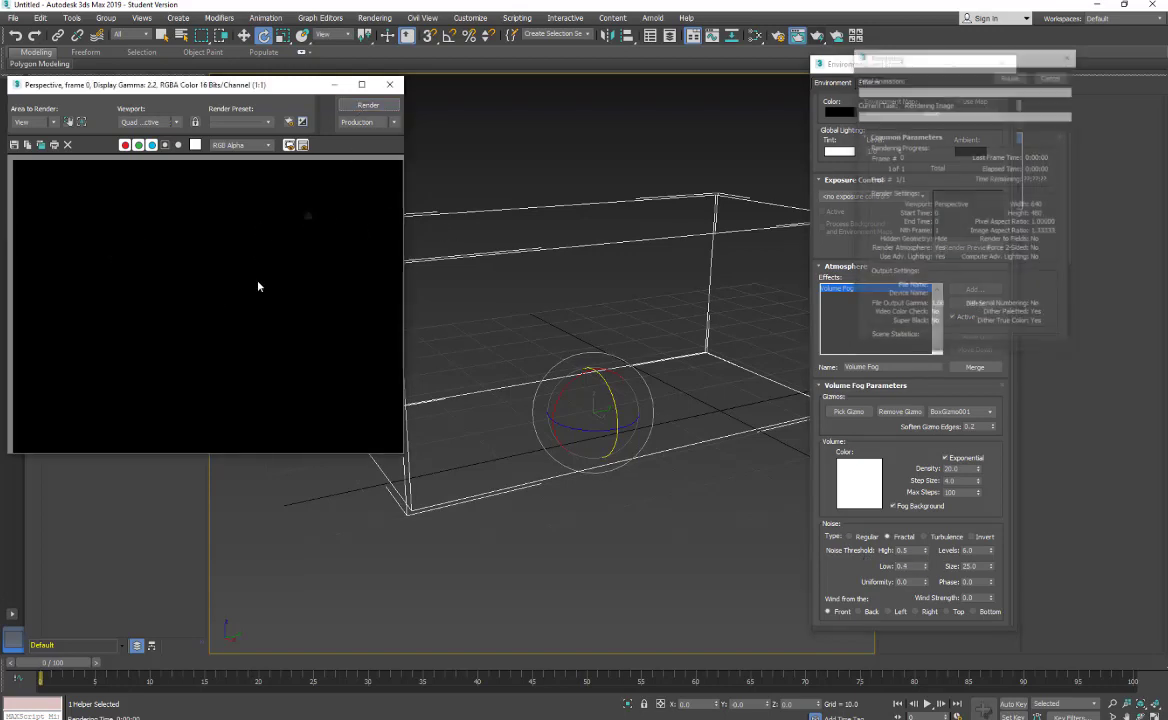
left_click(367, 105)
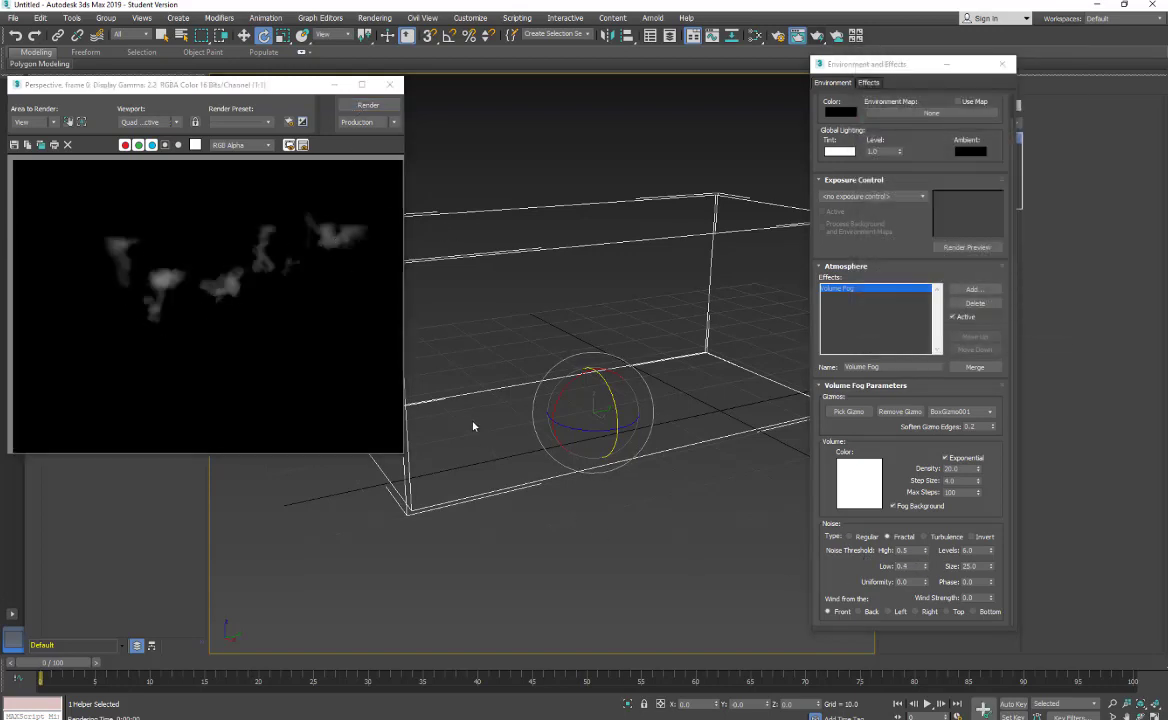
- Orbit to a lower side angle, set fog threshold High 0.67 and Low 0.28, and re-render
middle_click_drag(472, 391, 521, 391, "alt")
left_click(368, 105)
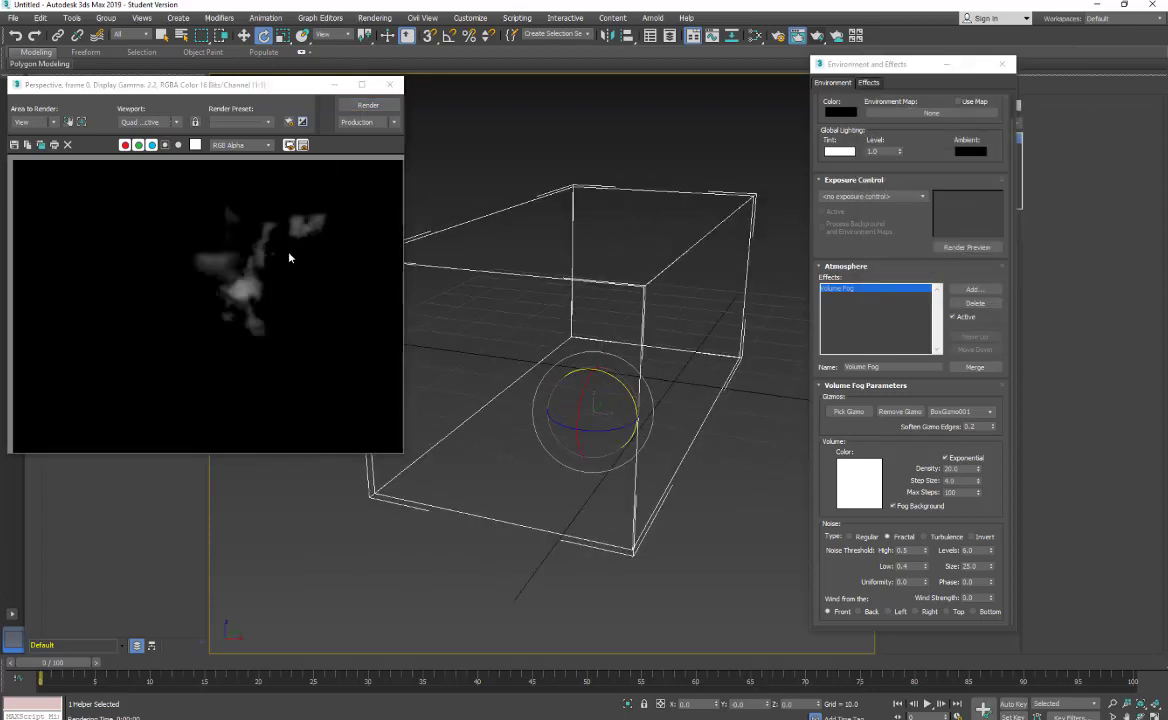
middle_click_drag(714, 485, 655, 492, "alt")
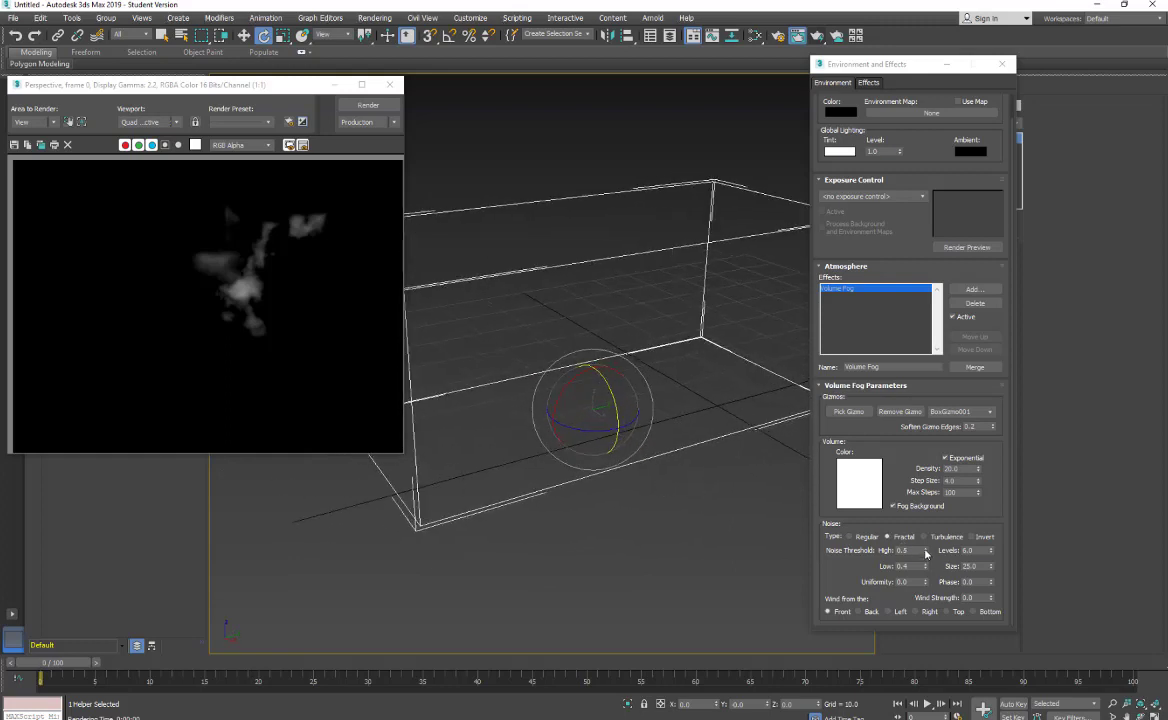
mouse_move(926, 551)
left_mouse_down()
mouse_move(926, 534)
mouse_move(925, 568)
left_mouse_up()
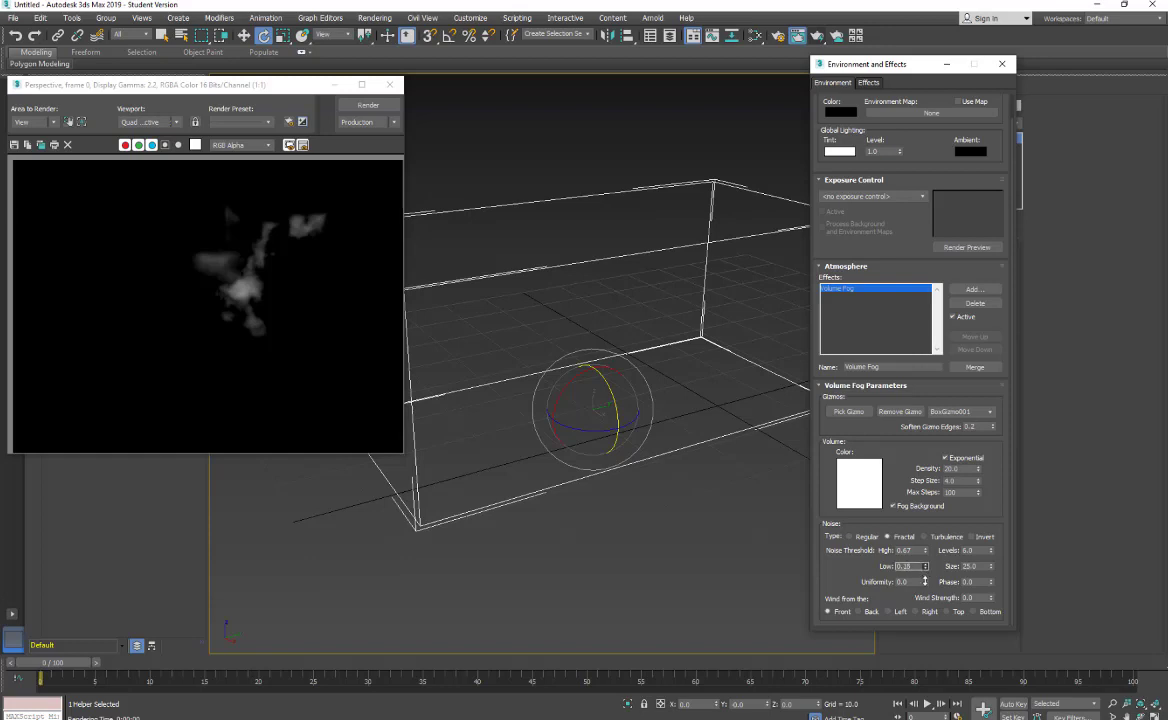
left_click_drag(924, 581, 924, 586)
left_click(368, 105)
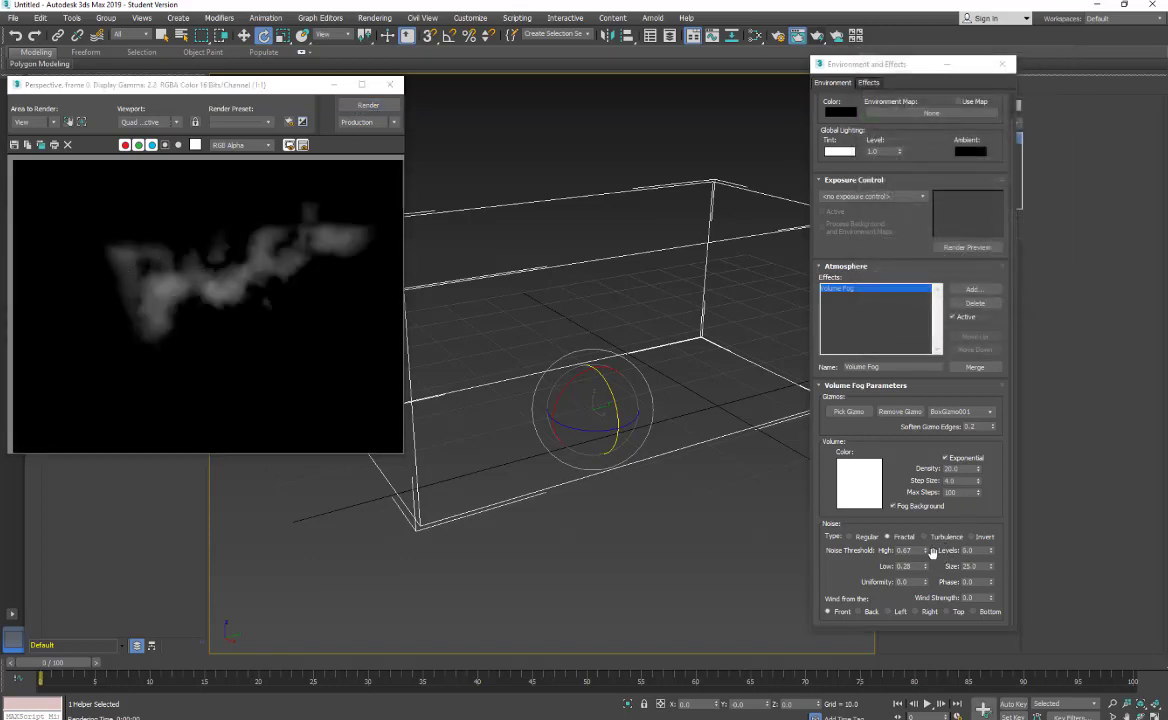
- Adjust the fog noise Size to 25.12 and re-render the cloud
left_click(990, 566)
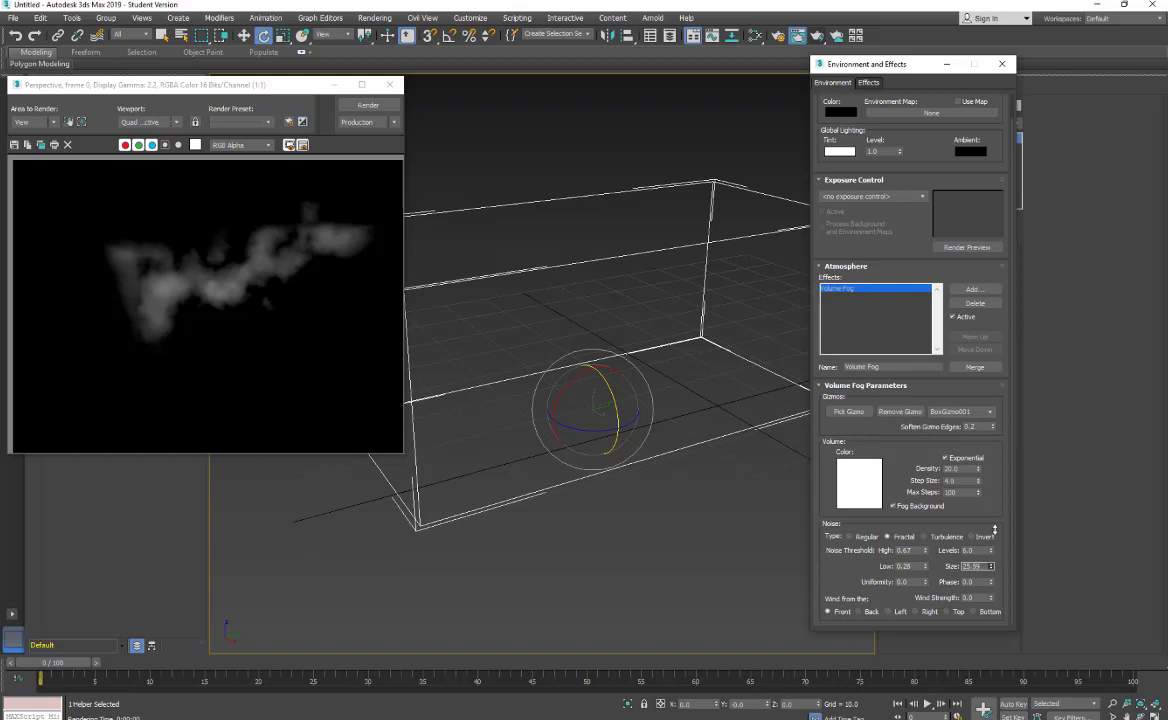
left_click(344, 109)
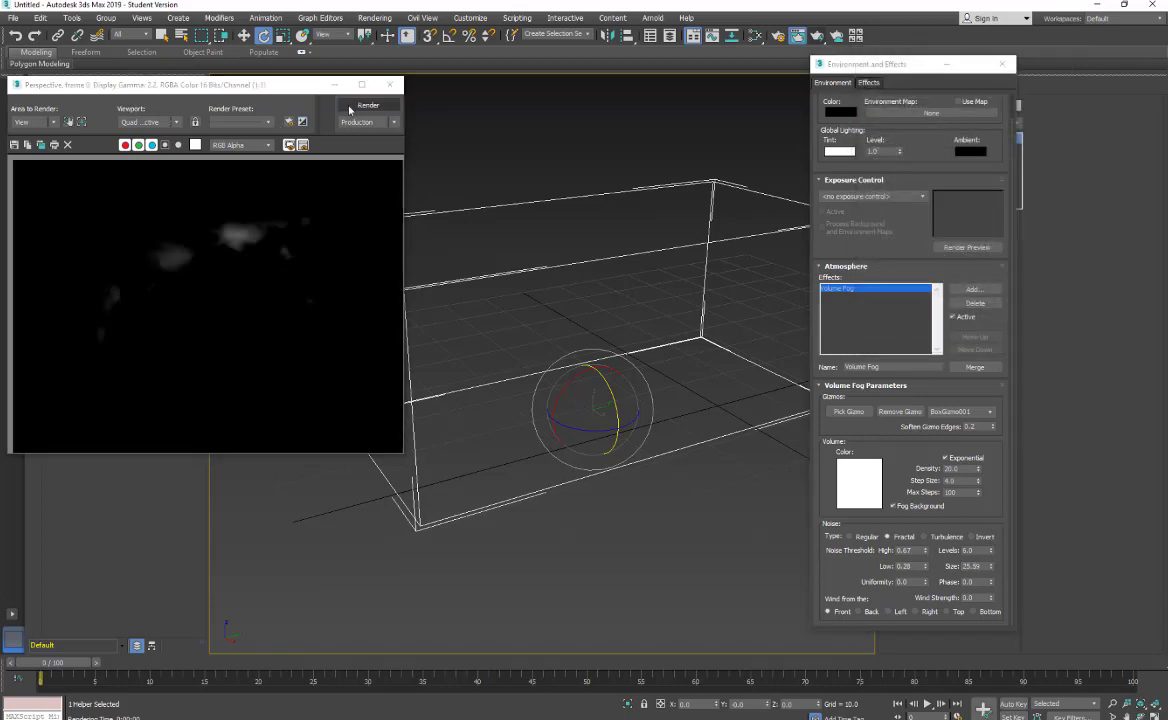
left_click_drag(991, 569, 992, 602)
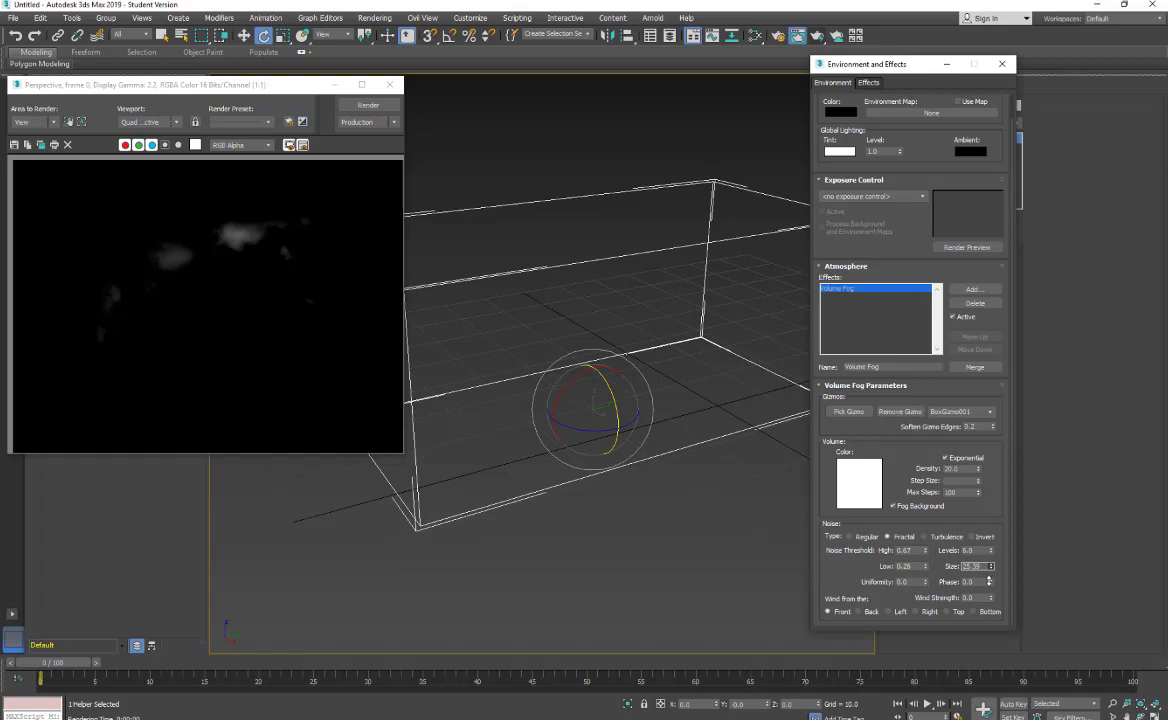
left_click(352, 105)
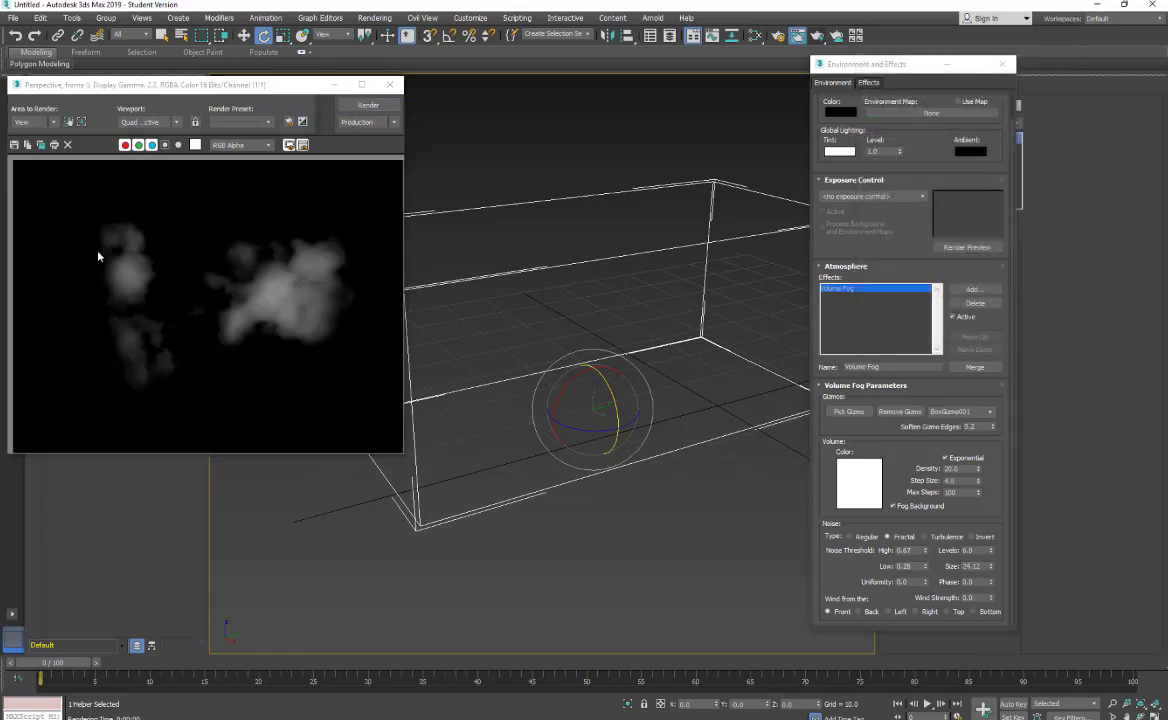
- Orbit the view and tune the noise Levels to 5.05, re-rendering after each change
middle_click_drag(442, 427, 477, 417, "alt")
key("shift+q")
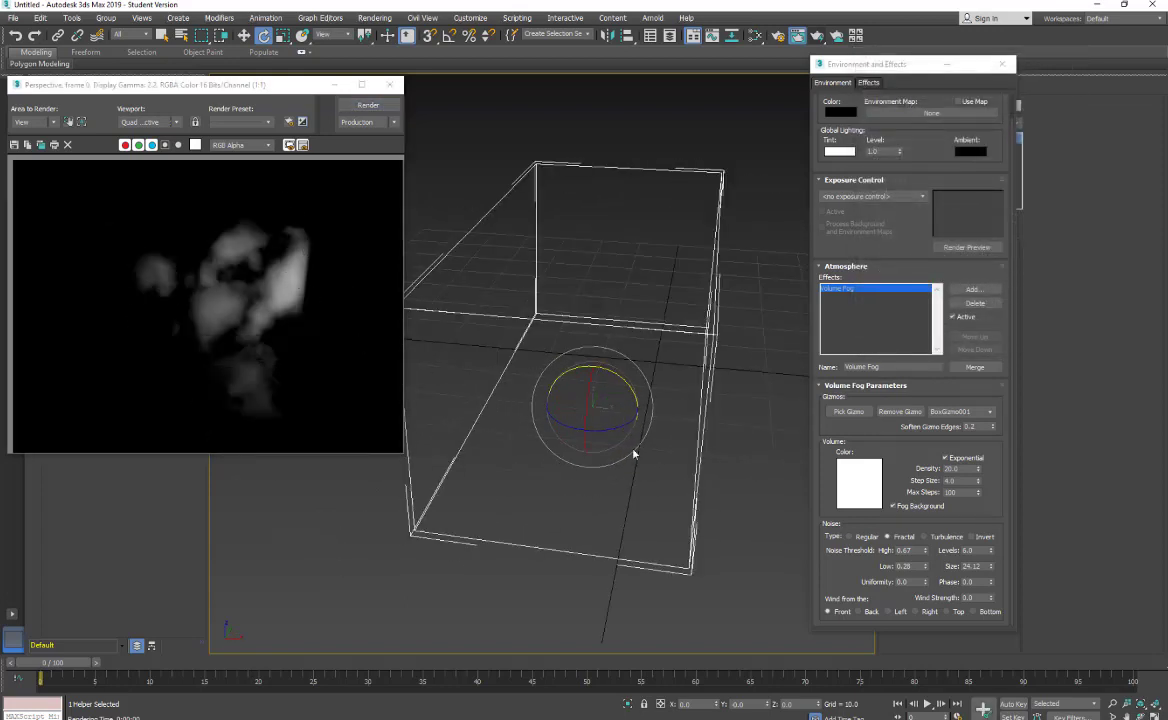
left_click_drag(991, 553, 988, 566)
left_click(368, 105)
double_click(968, 550)
left_click_drag(992, 553, 991, 540)
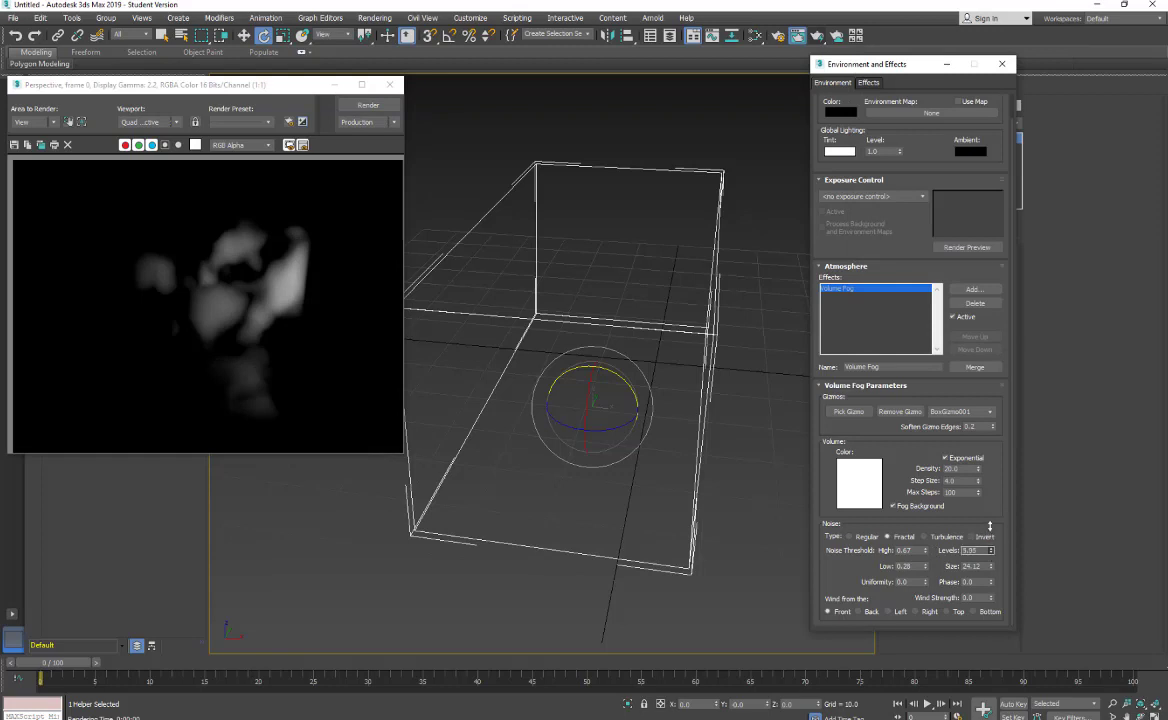
left_click(368, 105)
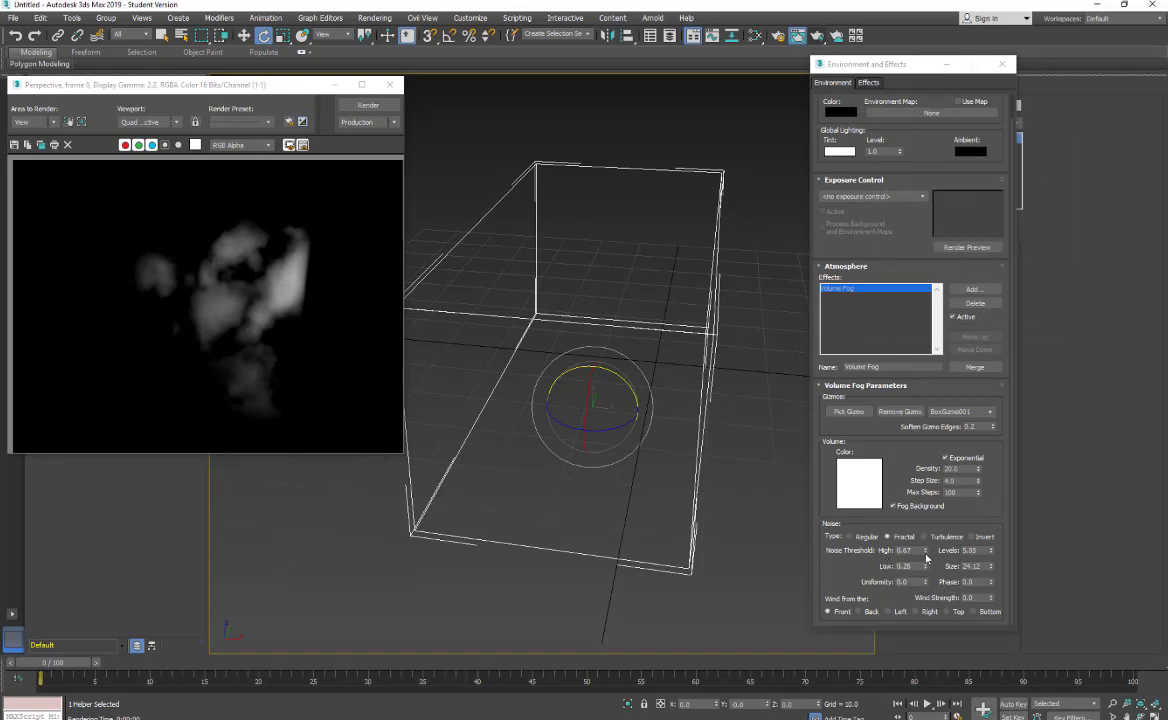
- Set noise Low to 0.24 and High to 0.79, re-render, and move the render window aside
left_click(926, 565)
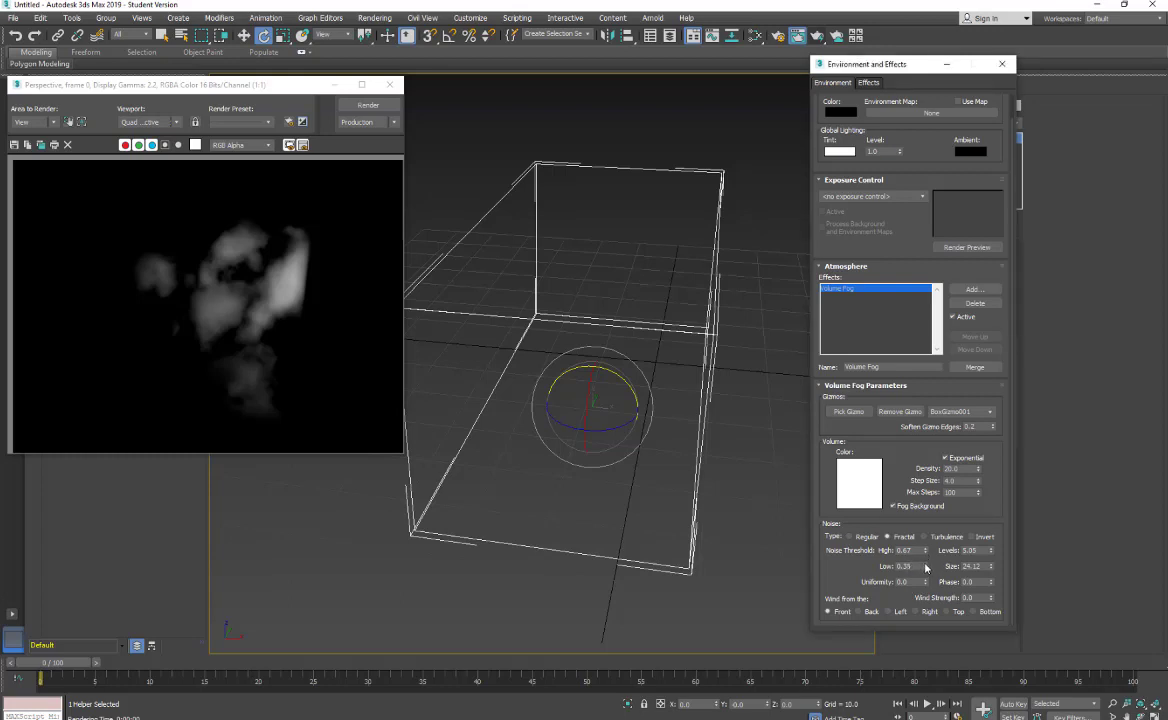
left_click(350, 106)
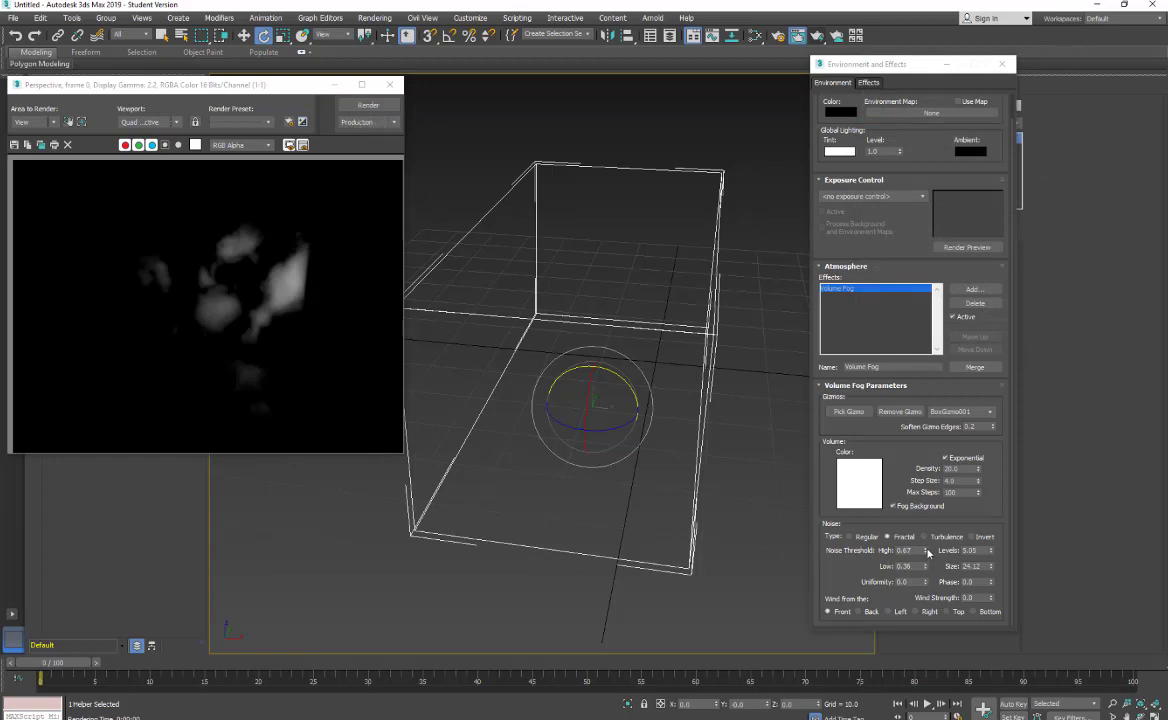
left_click_drag(926, 552, 925, 550)
key("shift+q")
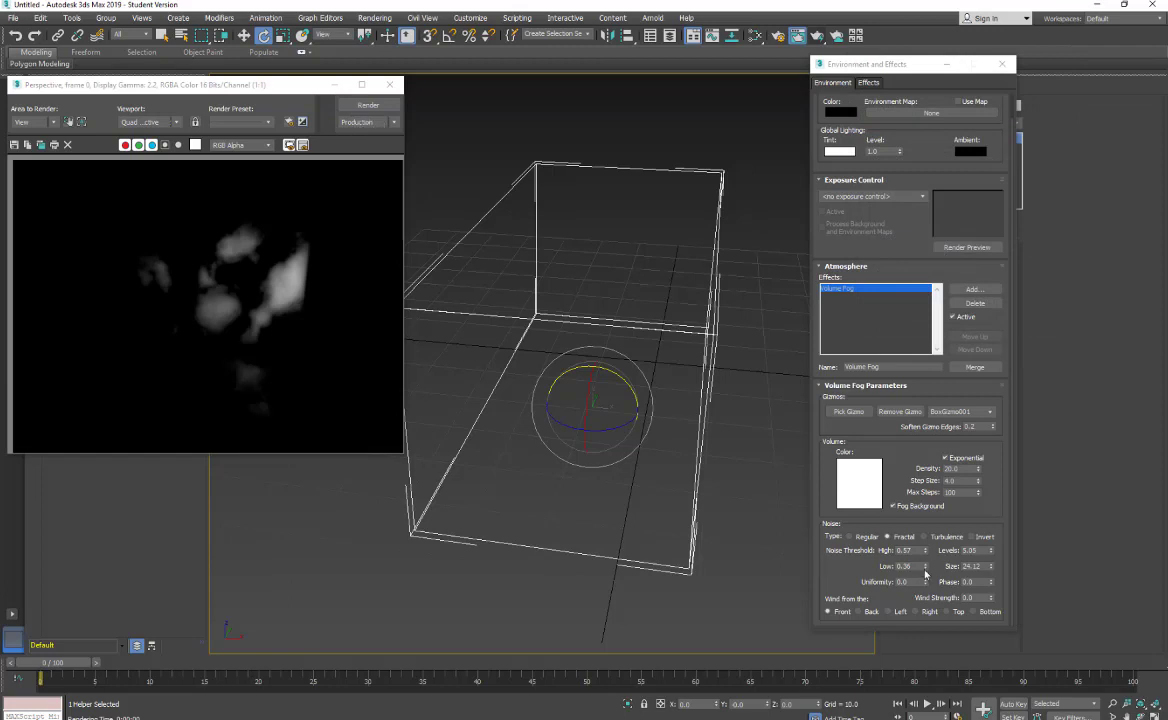
left_click(926, 552)
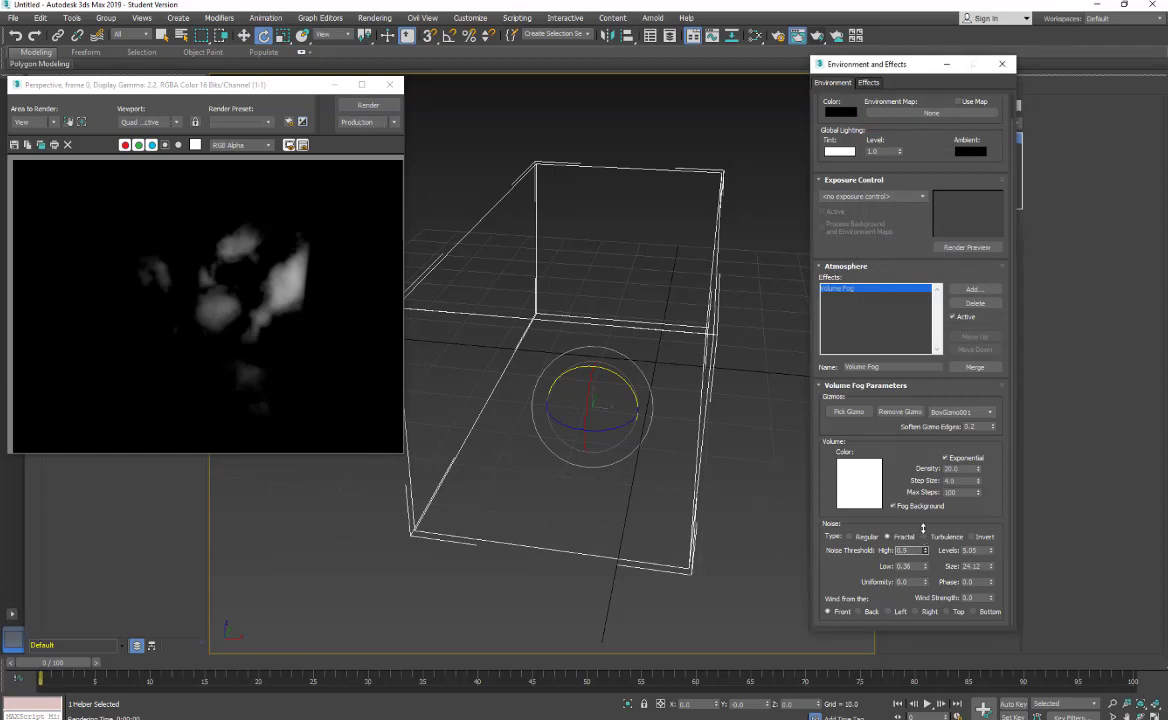
left_click_drag(923, 536, 923, 574)
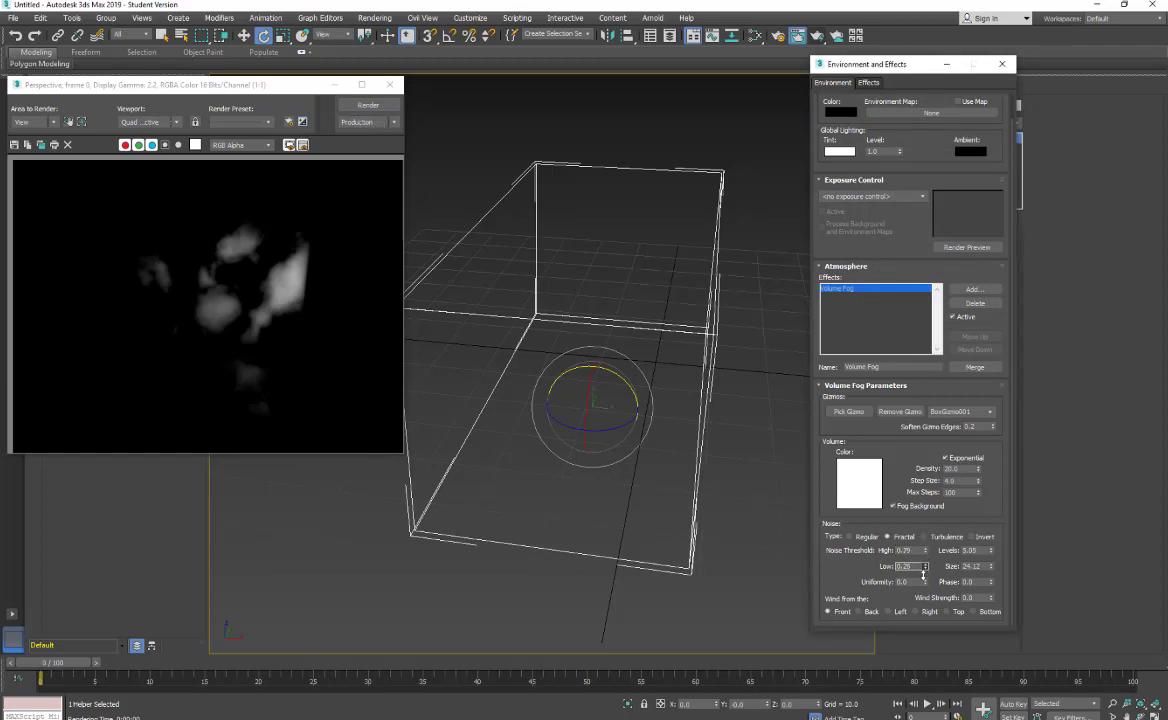
left_click(346, 107)
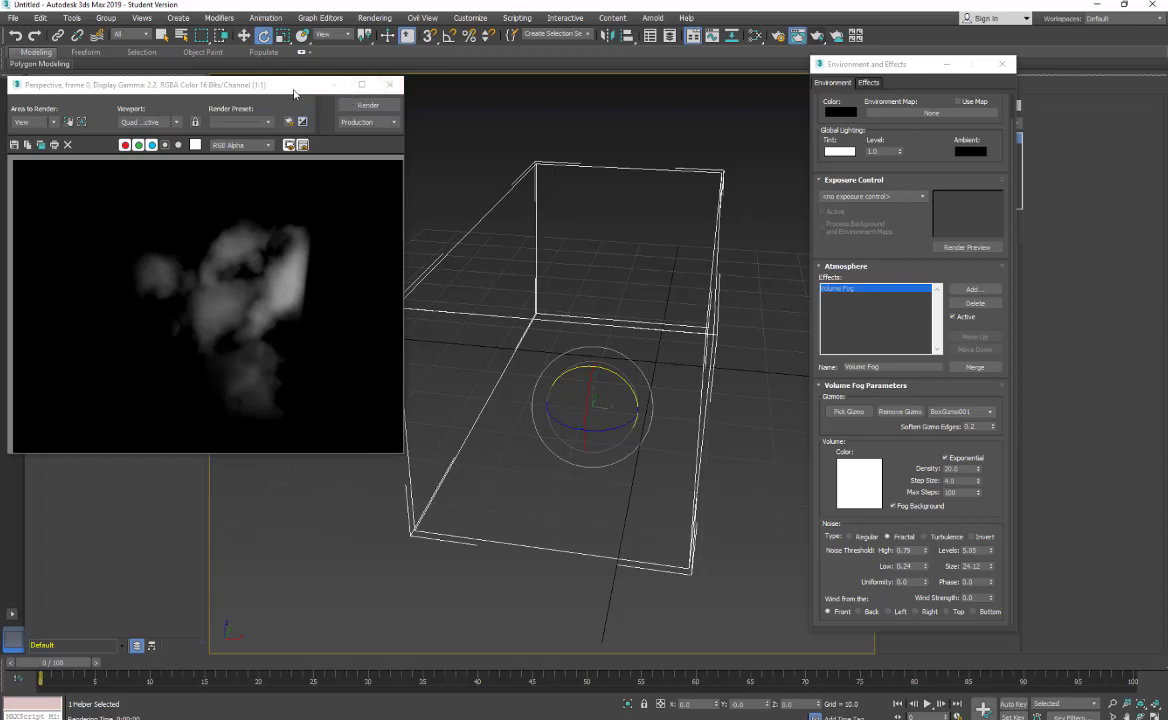
left_click_drag(275, 85, 139, 86)
- Clone the BoxGizmo upward with Shift+Move and rotate the copy
left_click(243, 35)
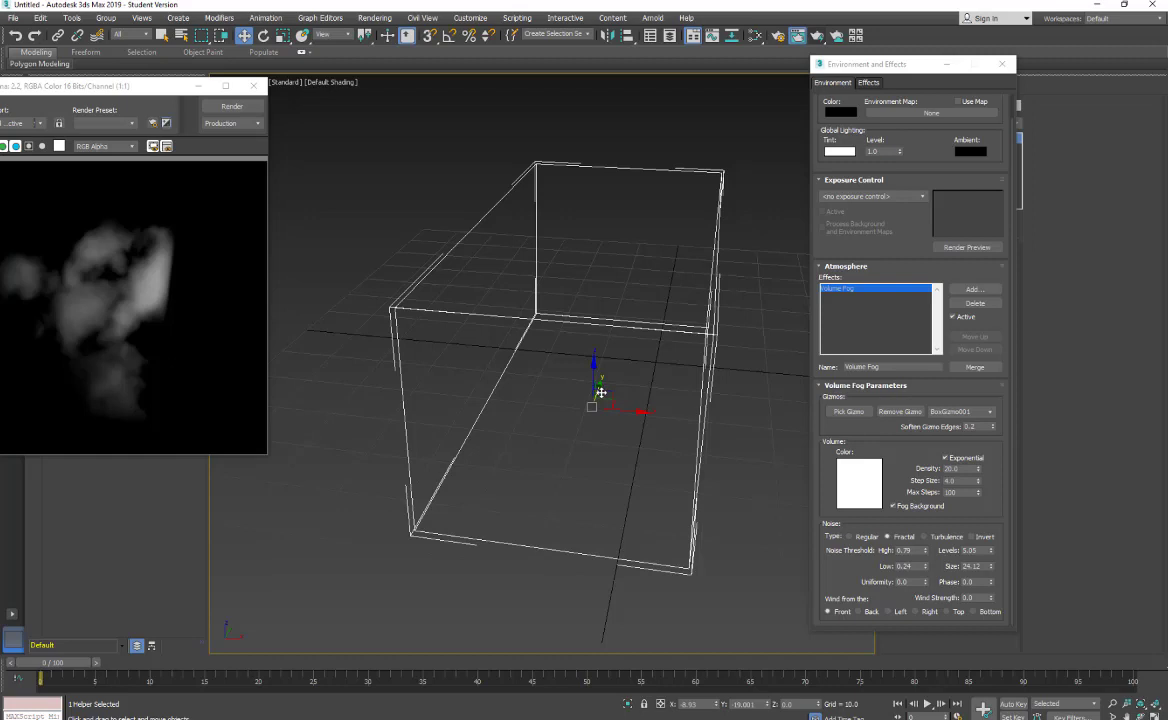
left_click_drag(600, 393, 612, 310, "shift")
left_click(583, 420)
left_click(262, 37)
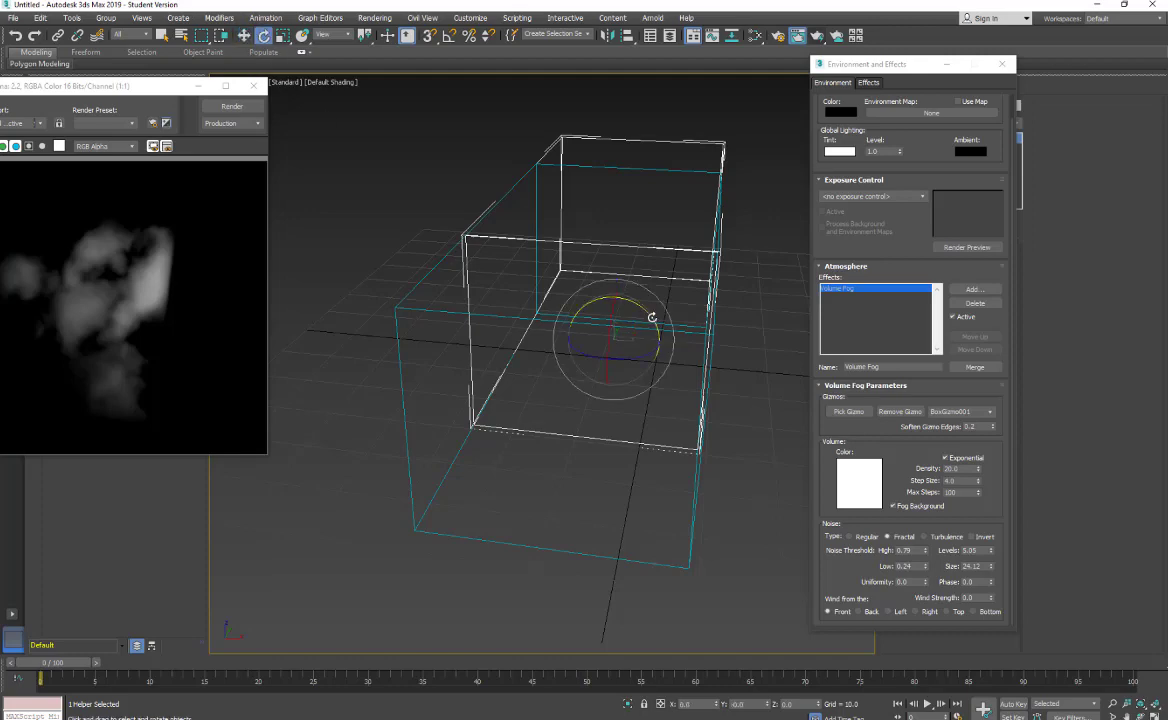
left_click_drag(652, 317, 536, 356)
left_click_drag(605, 304, 448, 135)
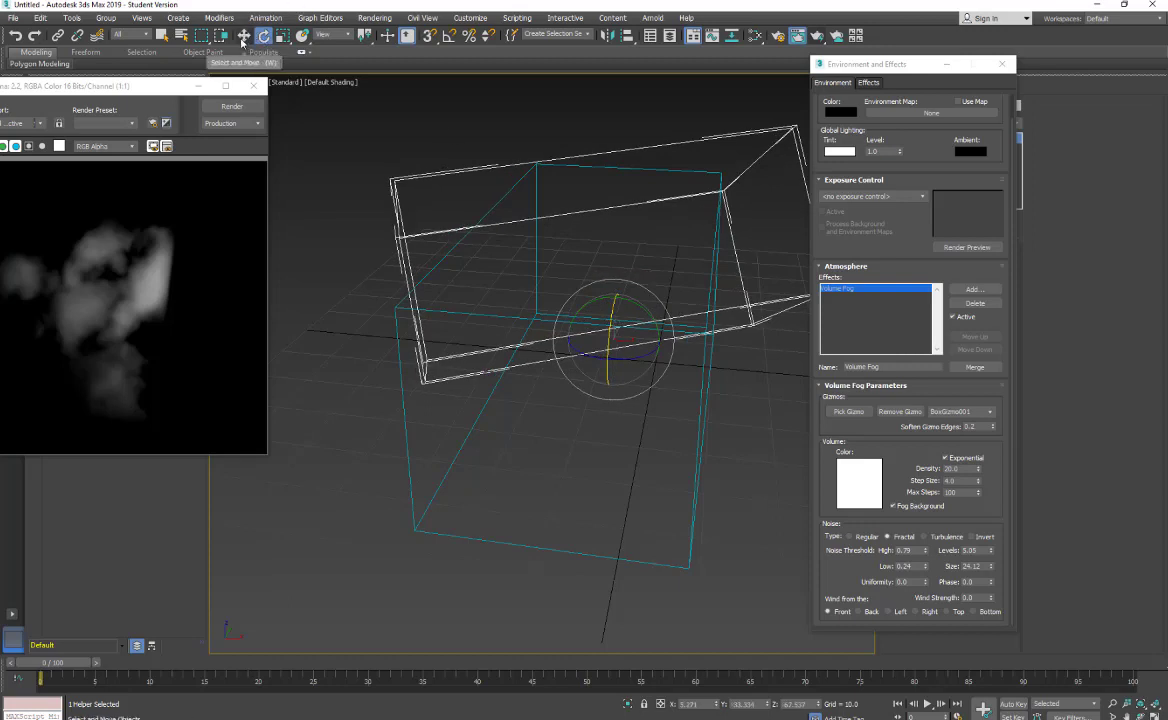
- Shift+Rotate both gizmos into rotated copies and shift them down and right
left_click_drag(362, 198, 678, 492)
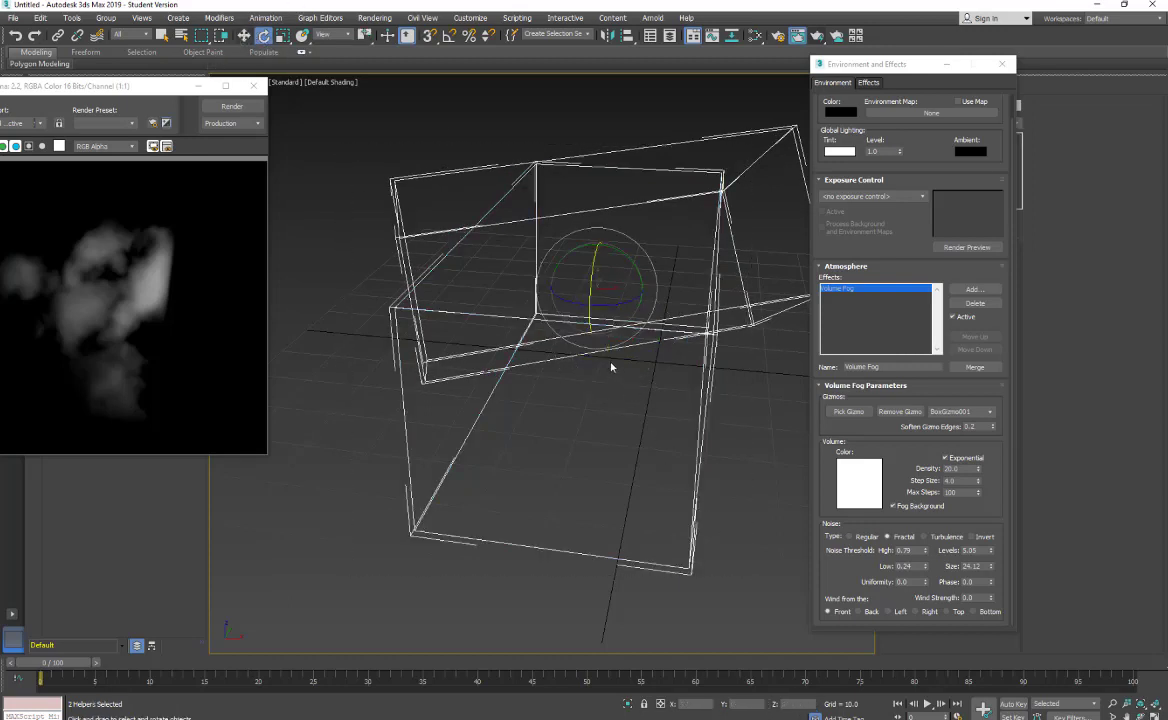
left_click_drag(545, 285, 597, 295, "shift")
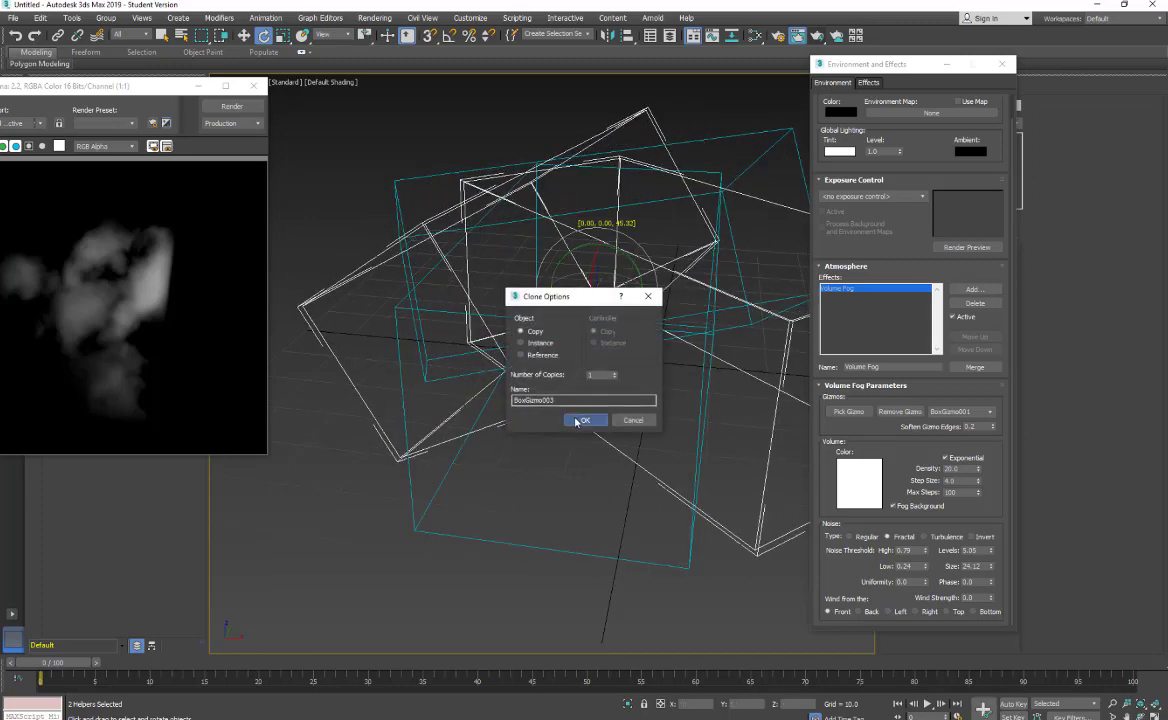
left_click(584, 420)
left_click_drag(590, 300, 590, 271)
left_click(246, 36)
left_click_drag(611, 286, 652, 362)
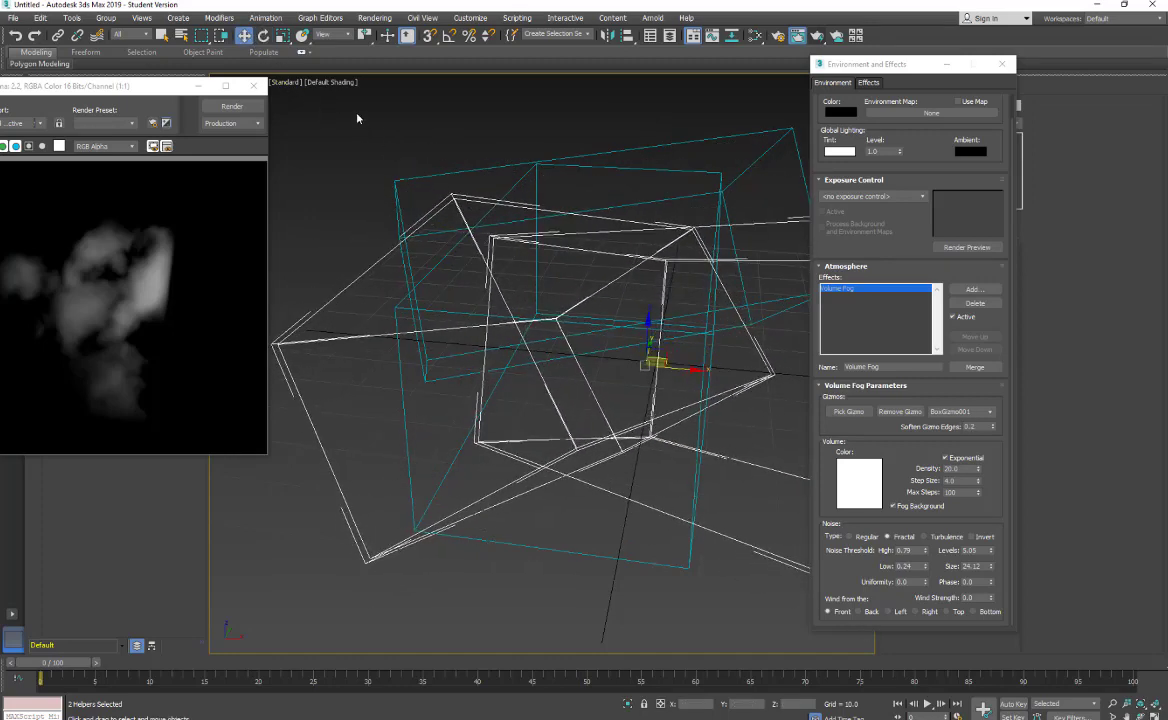
- Clone all four gizmos up-right, rotate the new copies, and render the cloud
key("ctrl+a")
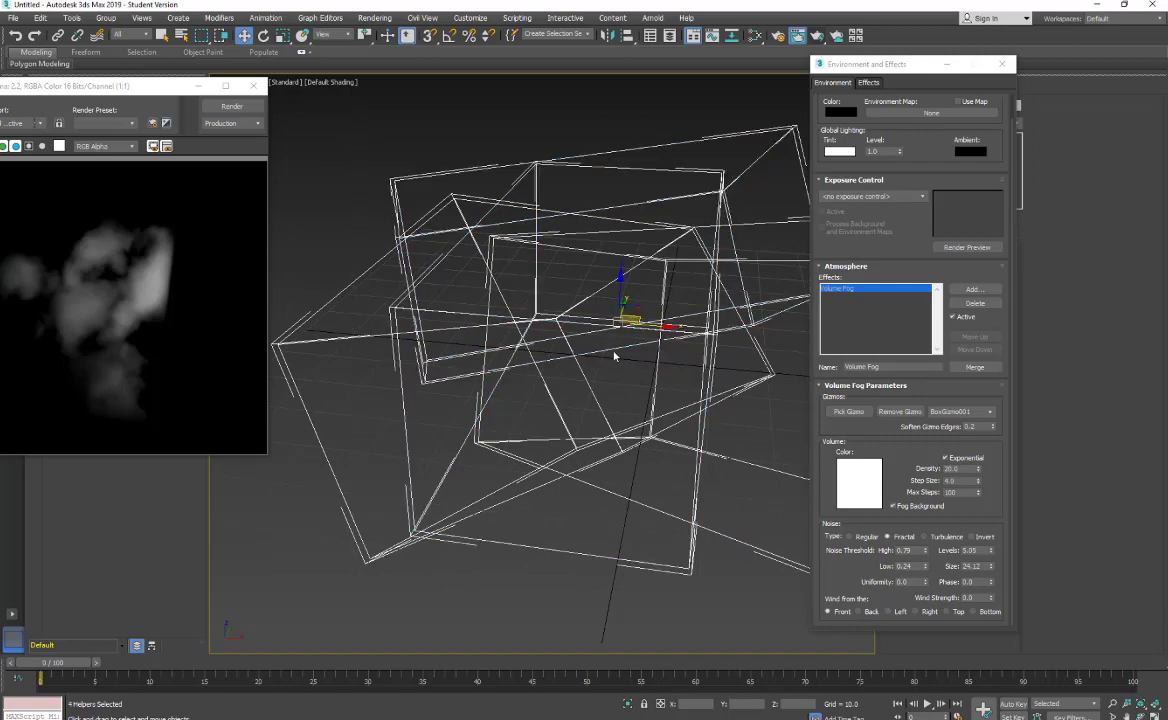
mouse_move(626, 317)
left_mouse_down("shift")
mouse_move(769, 276)
mouse_move(762, 288)
left_mouse_up("shift")
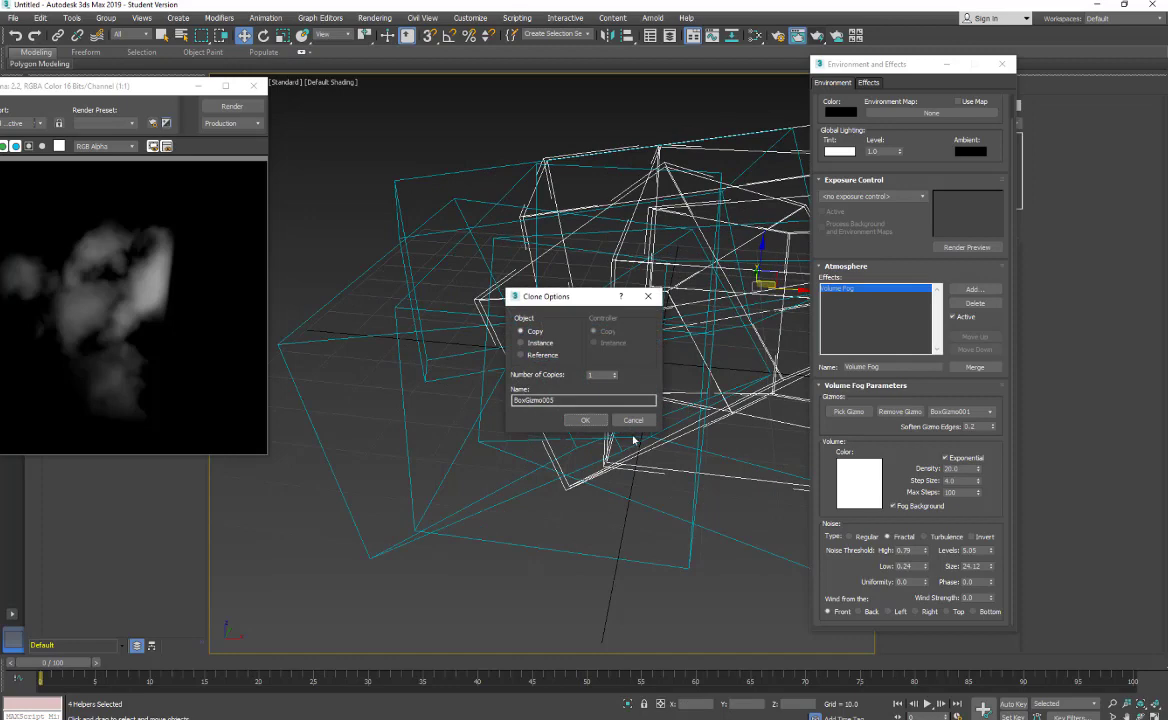
key("Return")
key("e")
left_click_drag(683, 277, 697, 298)
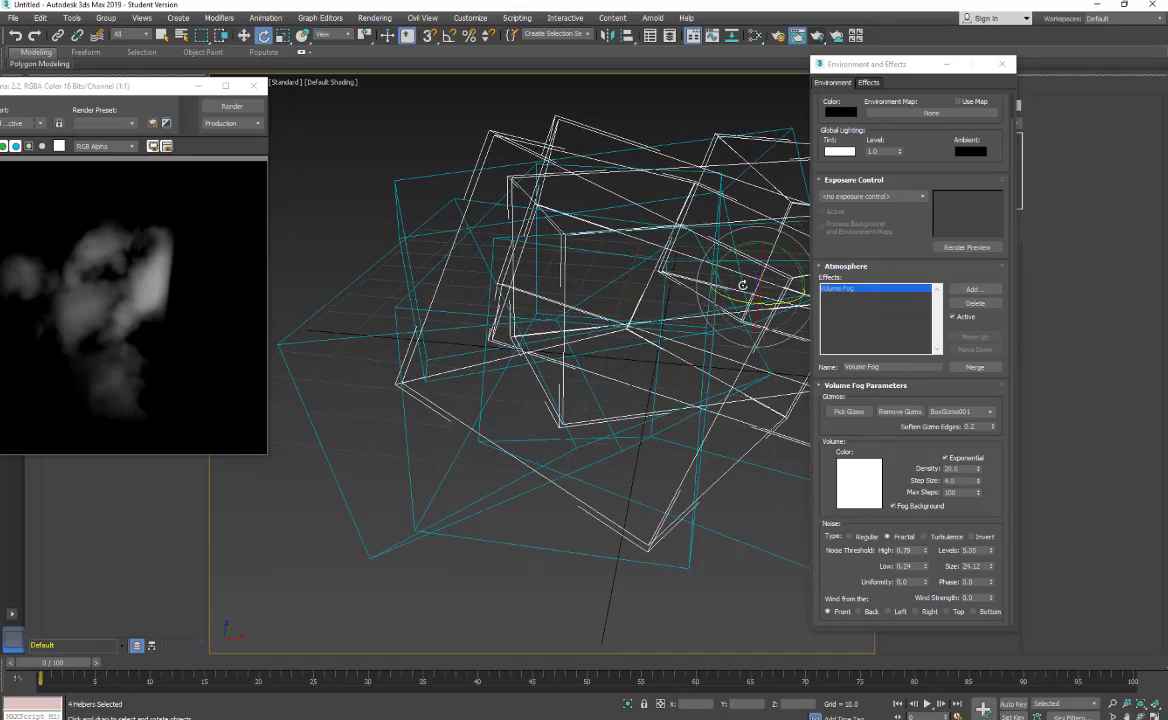
left_click_drag(693, 240, 578, 333)
scroll(340, 238, "down", 3)
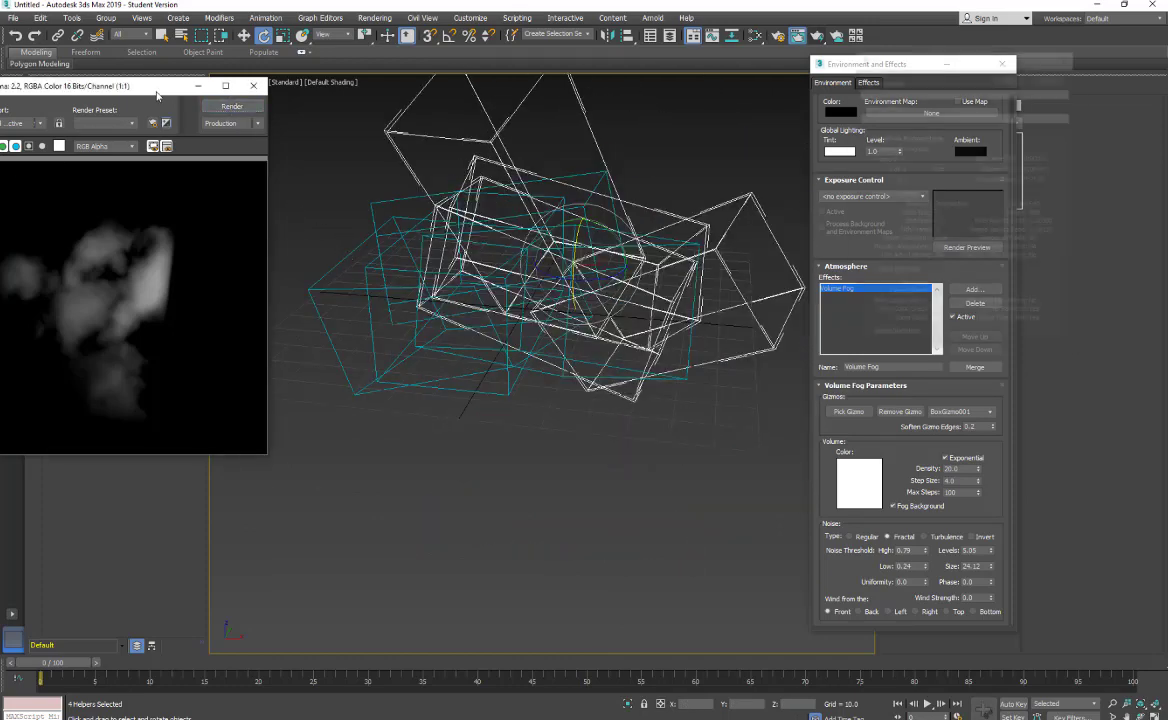
left_click(232, 107)
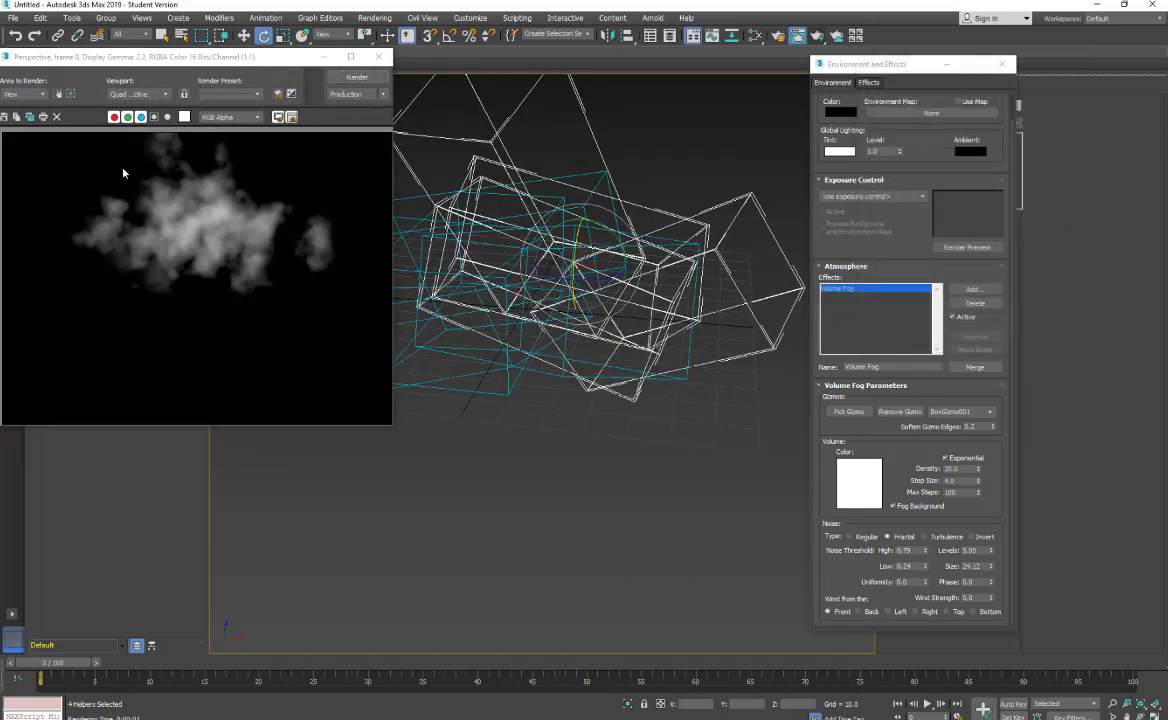
- Shift+Rotate all eight gizmos into copies and slide the copies right
scroll(547, 448, "down", 3)
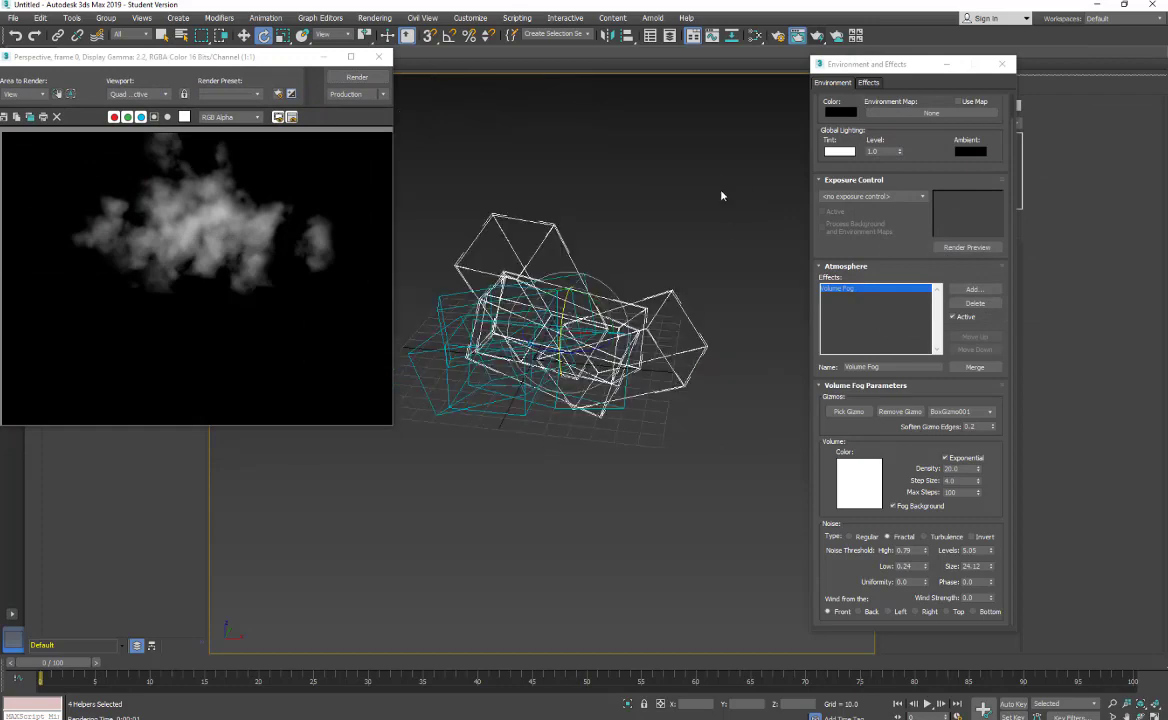
left_click_drag(717, 177, 432, 448)
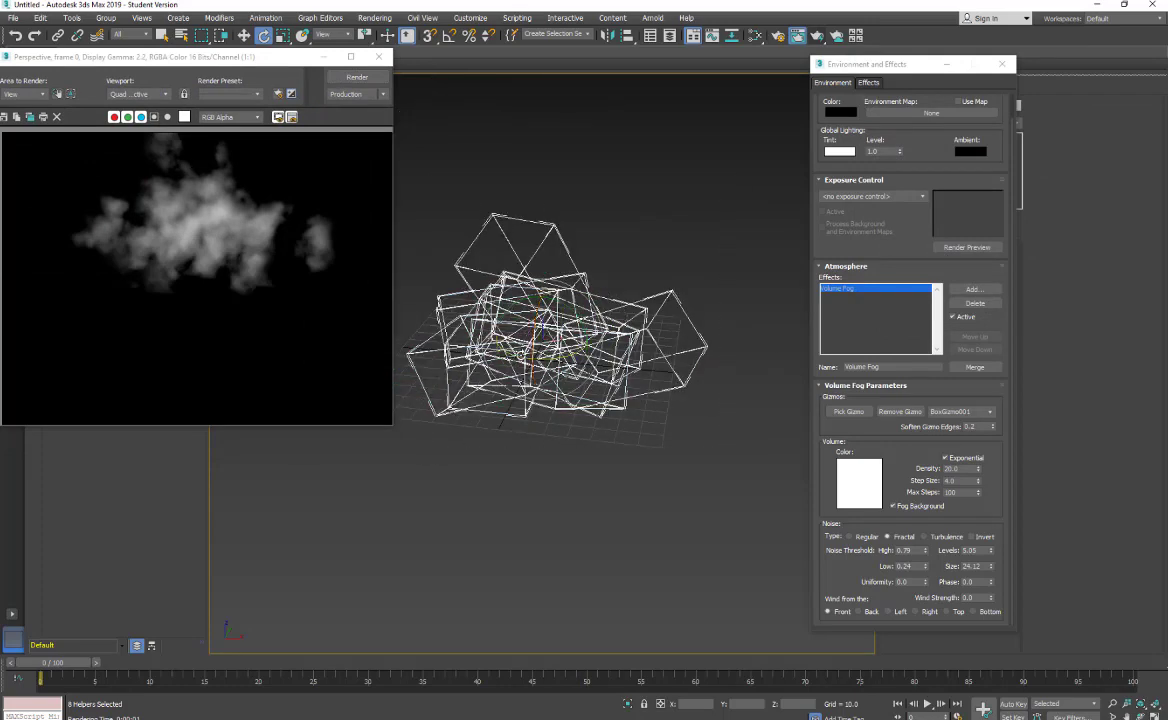
left_click_drag(473, 327, 540, 327, "shift")
left_click(583, 420)
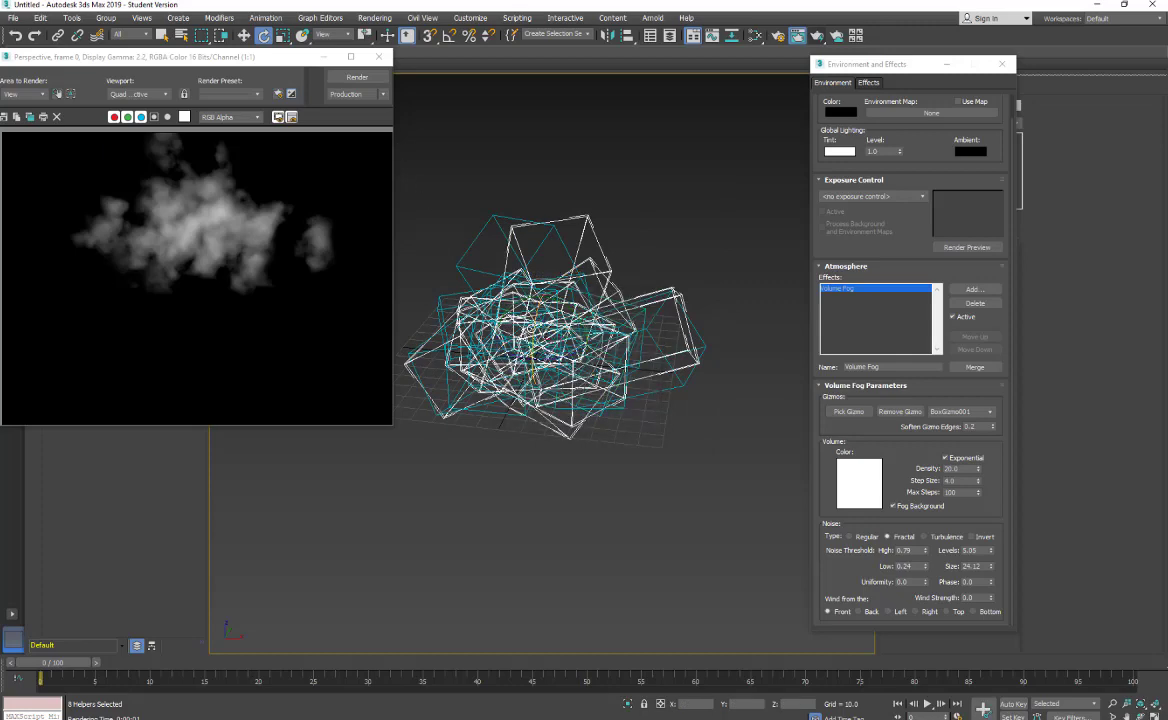
left_click(243, 35)
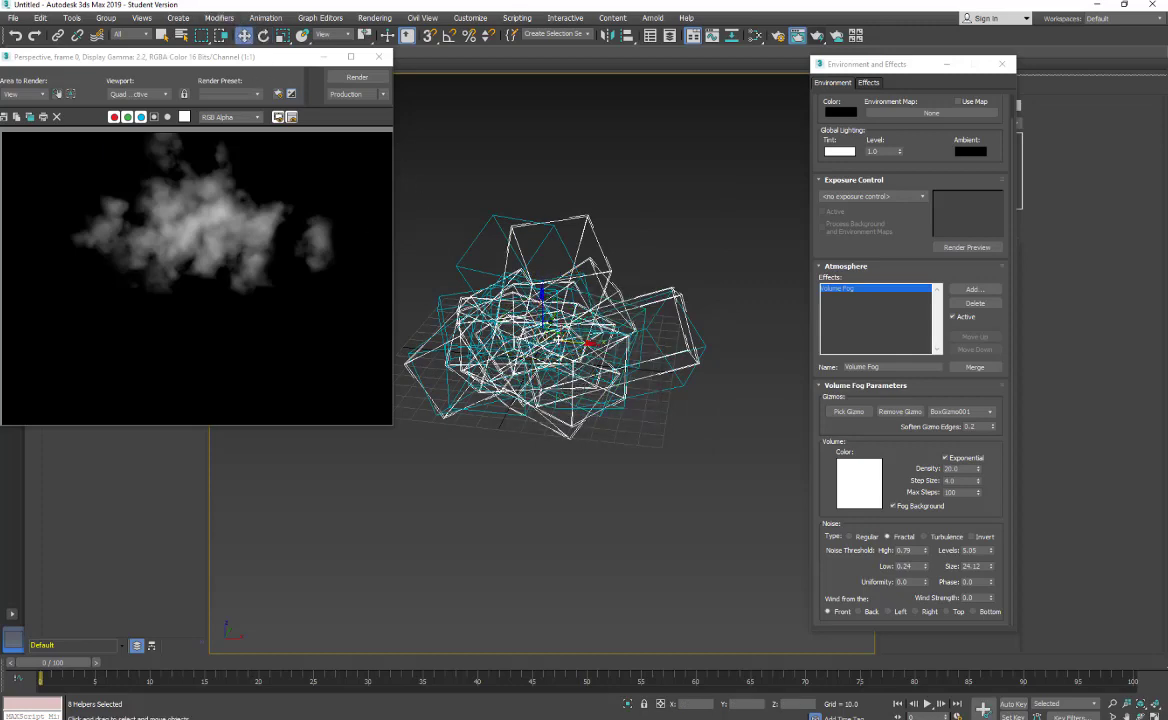
left_click_drag(557, 340, 622, 347)
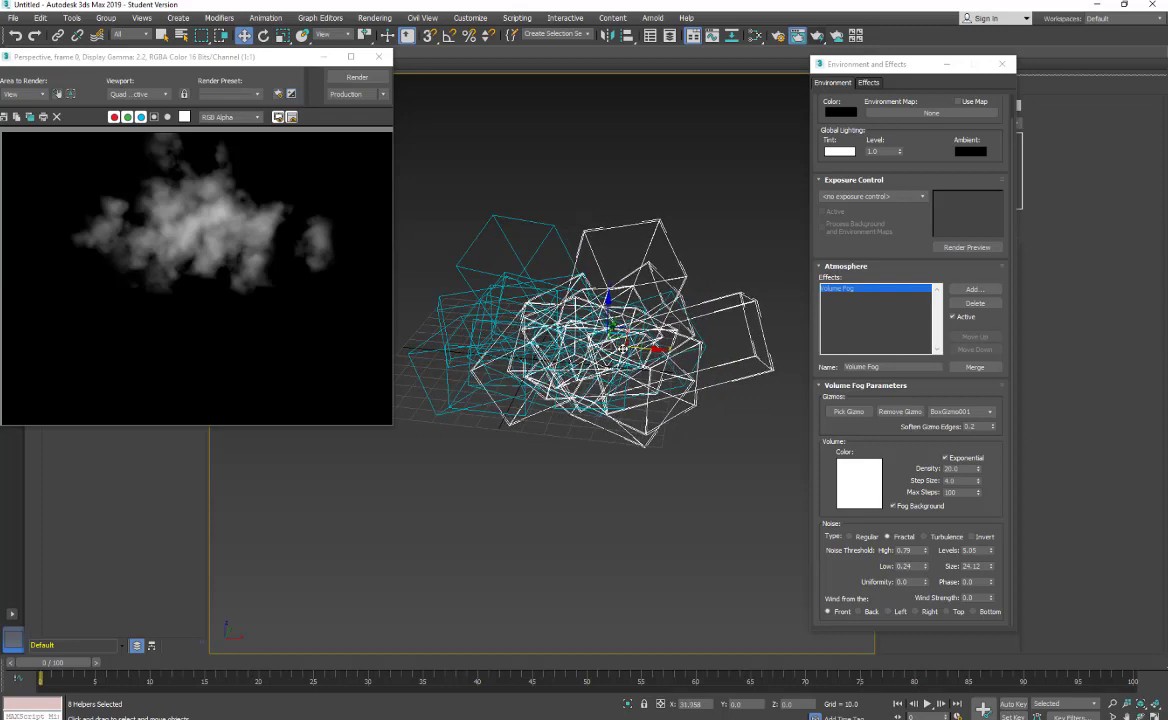
- Re-render the cloud and reselect all sixteen gizmos
left_click(337, 83)
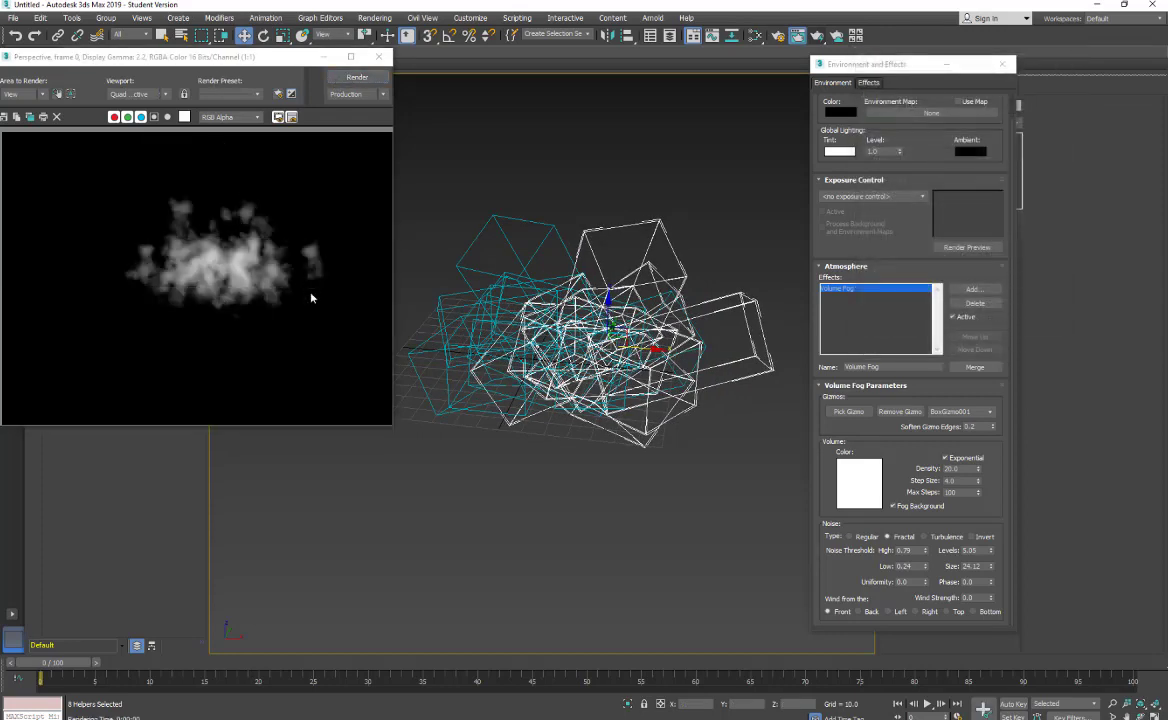
left_click(493, 457)
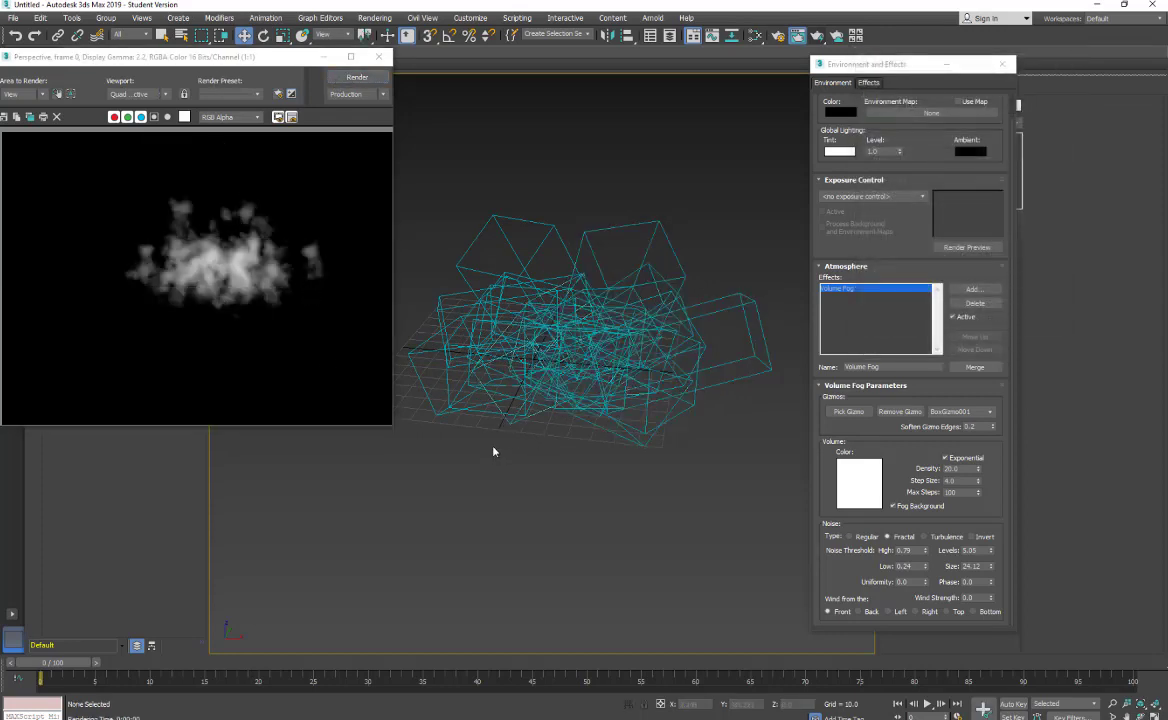
left_click_drag(748, 483, 749, 484)
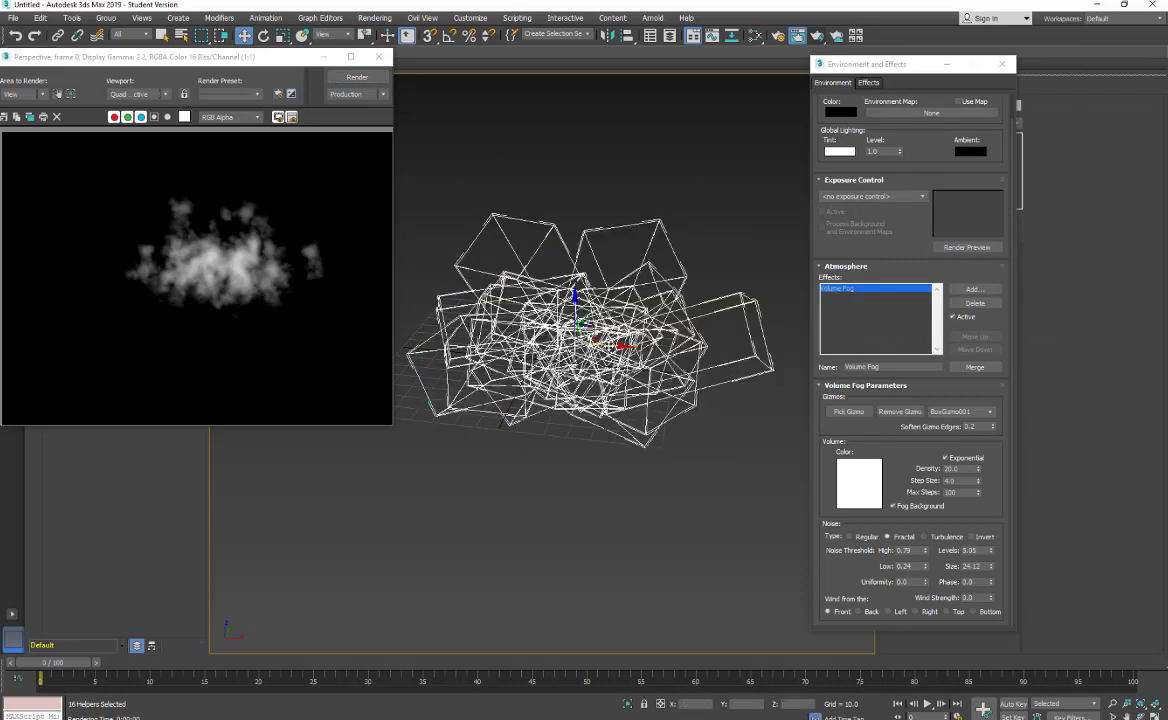
- Clone the sixteen gizmos, move the copies up-right, and rotate them
left_click_drag(555, 314, 432, 416, "shift")
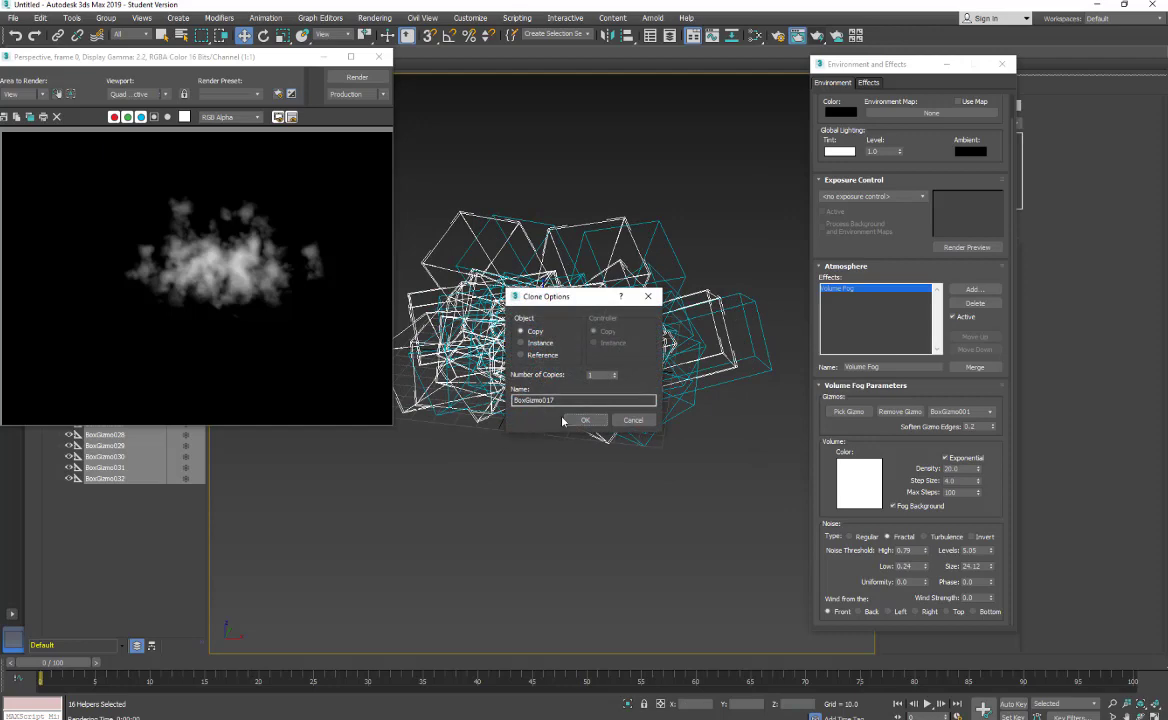
left_click(572, 420)
left_click_drag(552, 332, 602, 303)
left_click(263, 35)
left_click_drag(535, 248, 387, 160)
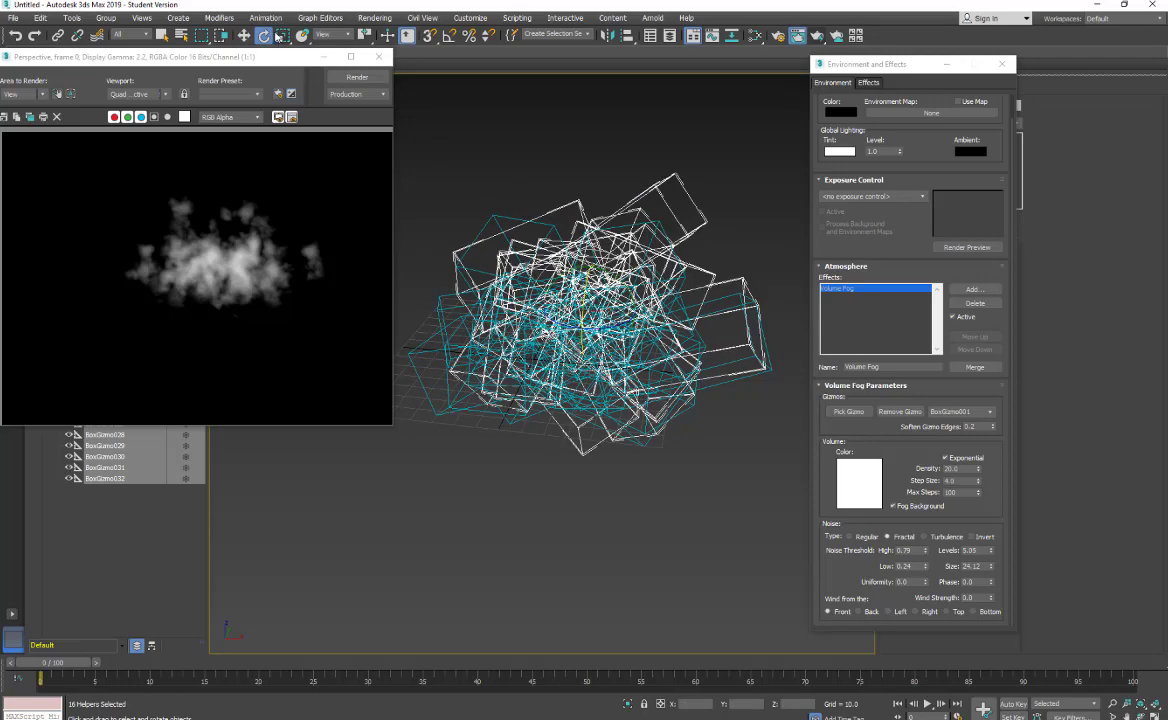
- Zoom in closer and render the 32-gizmo cloud
left_click(357, 77)
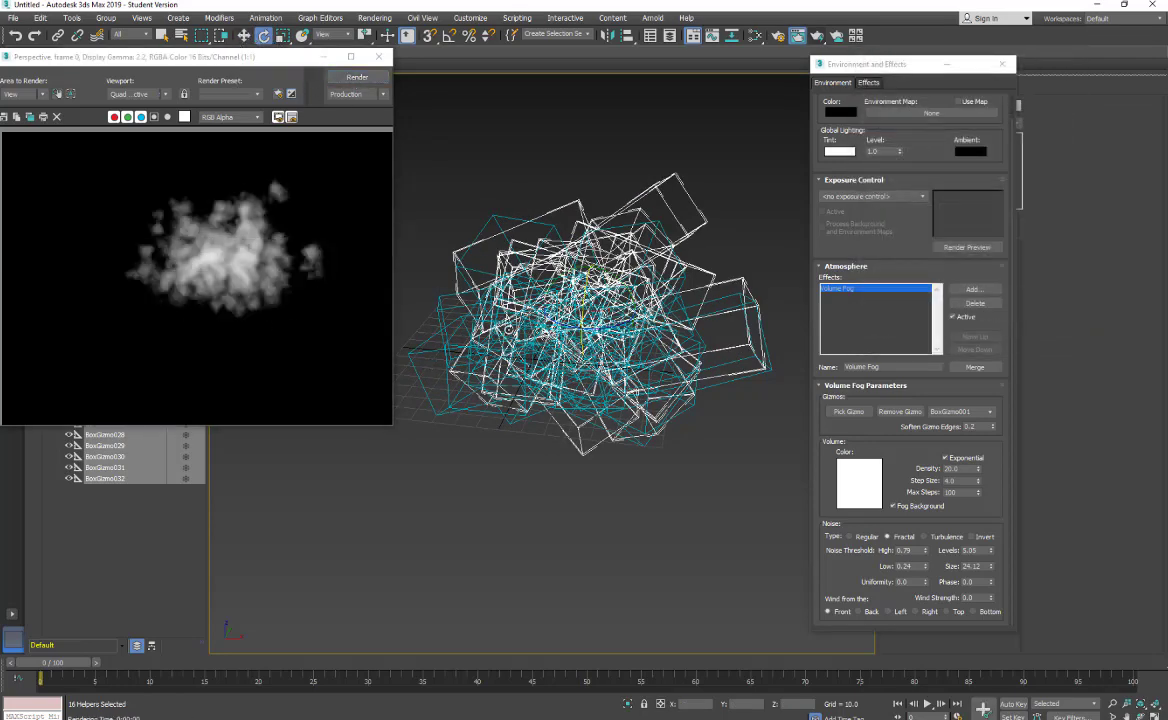
scroll(486, 332, "up", 2)
scroll(560, 325, "up", 2)
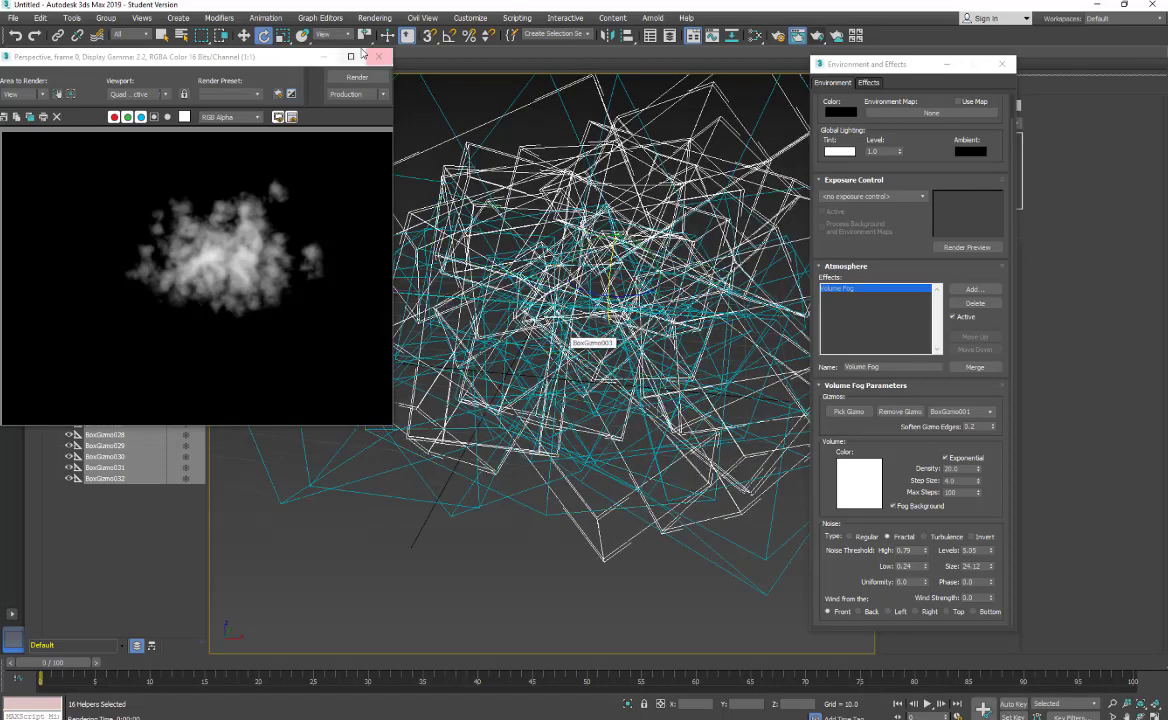
left_click(357, 77)
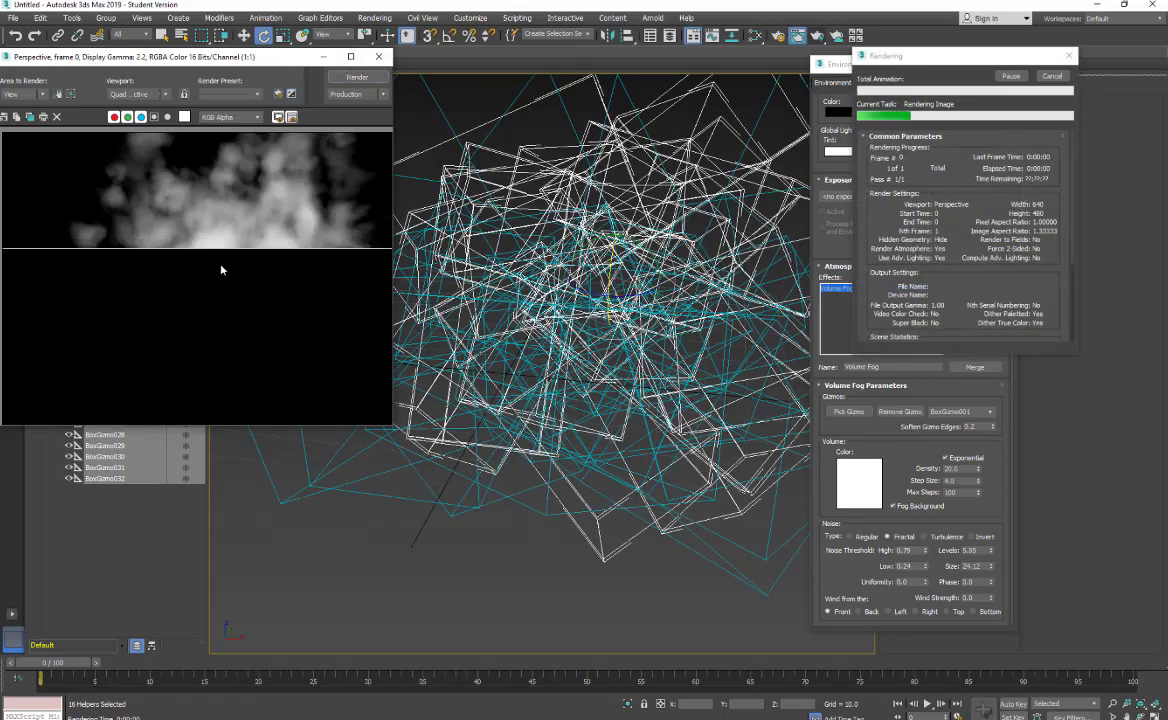